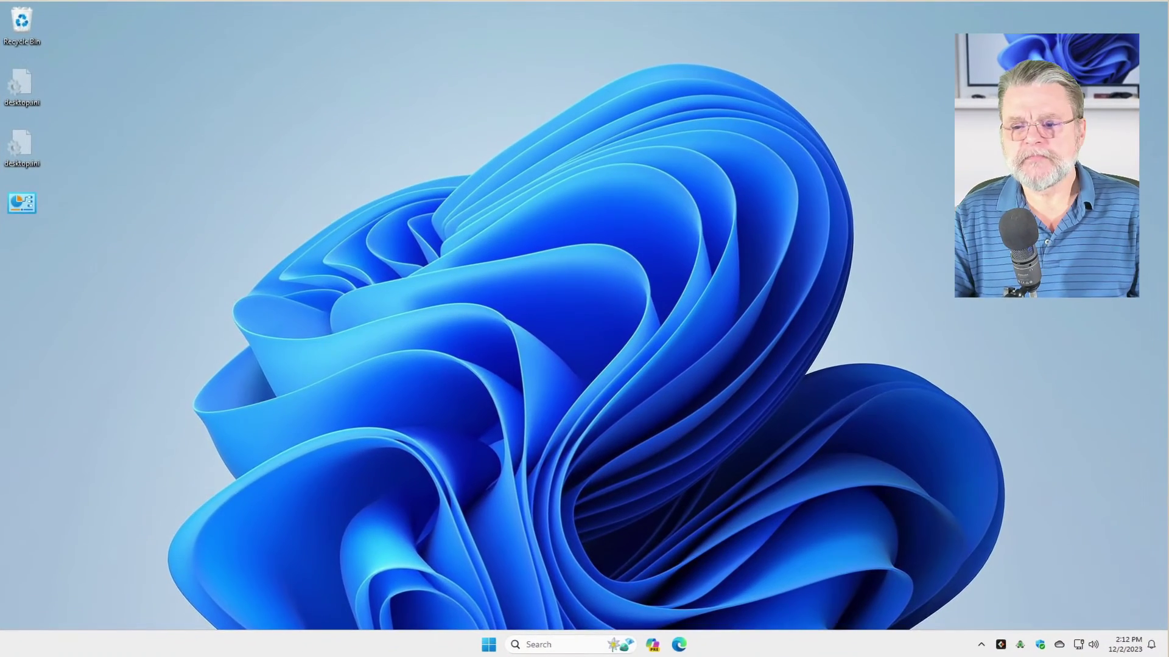
- Launch Word from the Start search and type 'New Document' into a new blank document
click(489, 644)
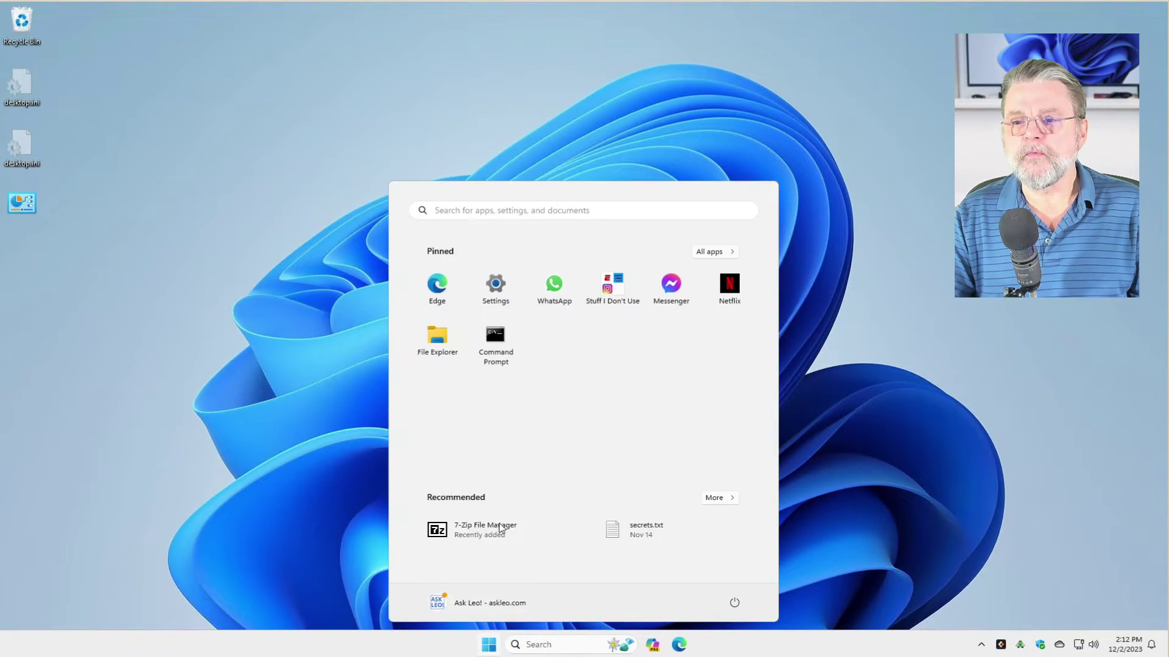
text(word)
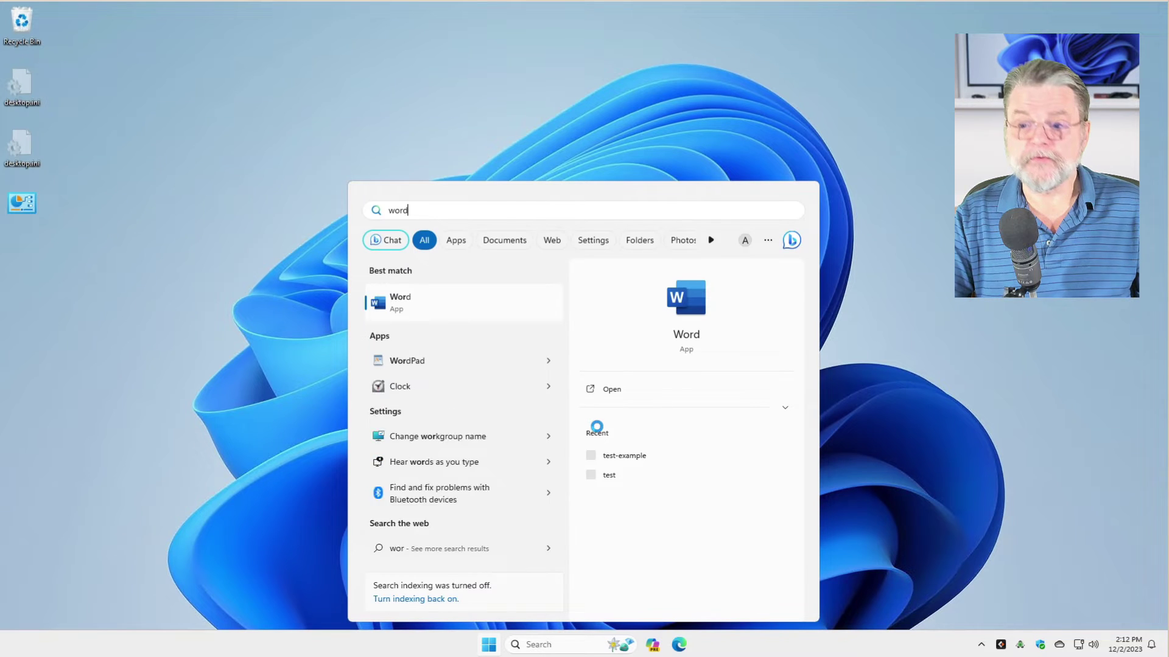
click(426, 315)
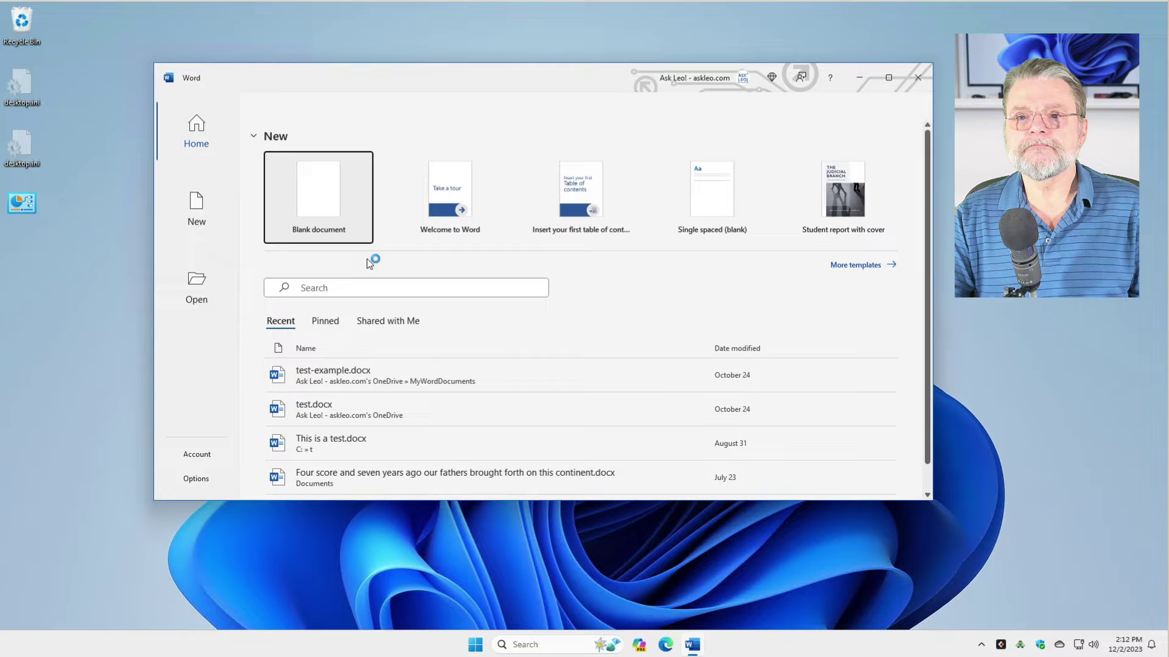
click(350, 207)
text(N)
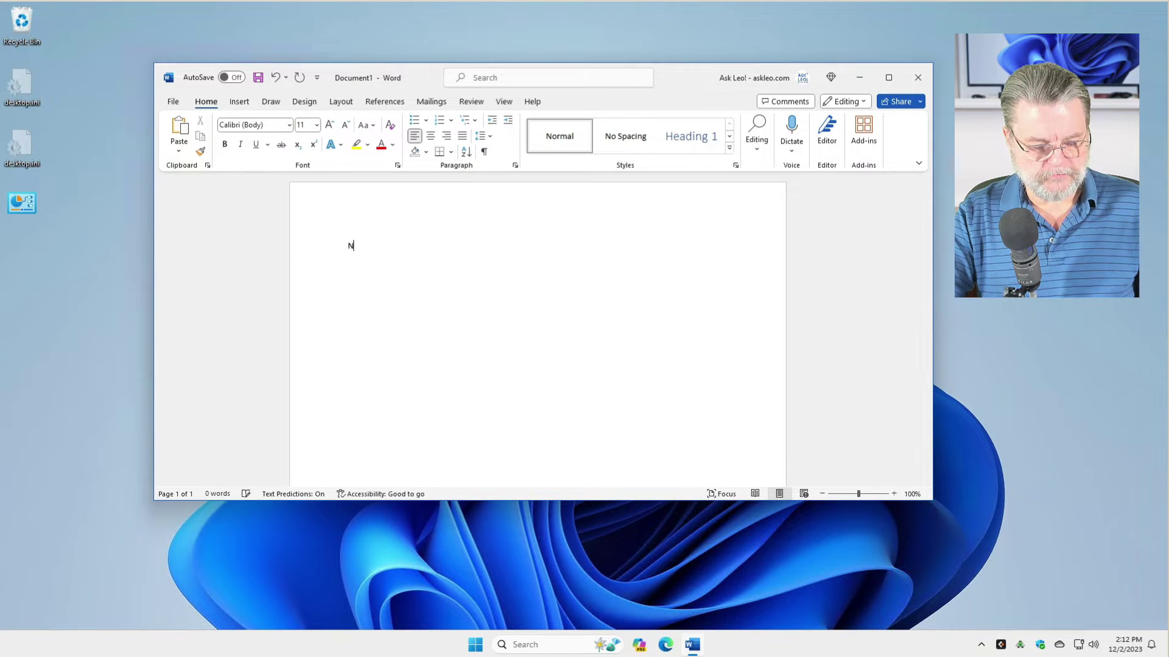
text(ew Document)
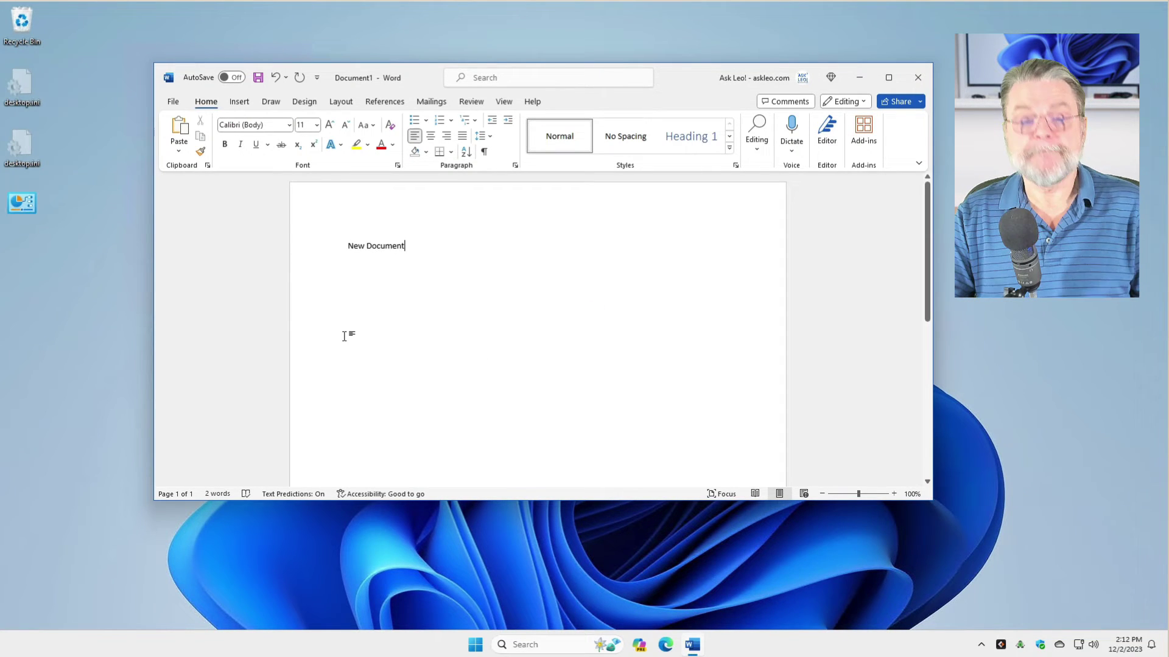
- Save the new document under the name 'example' in the t folder on drive C:
key(ctrl+s)
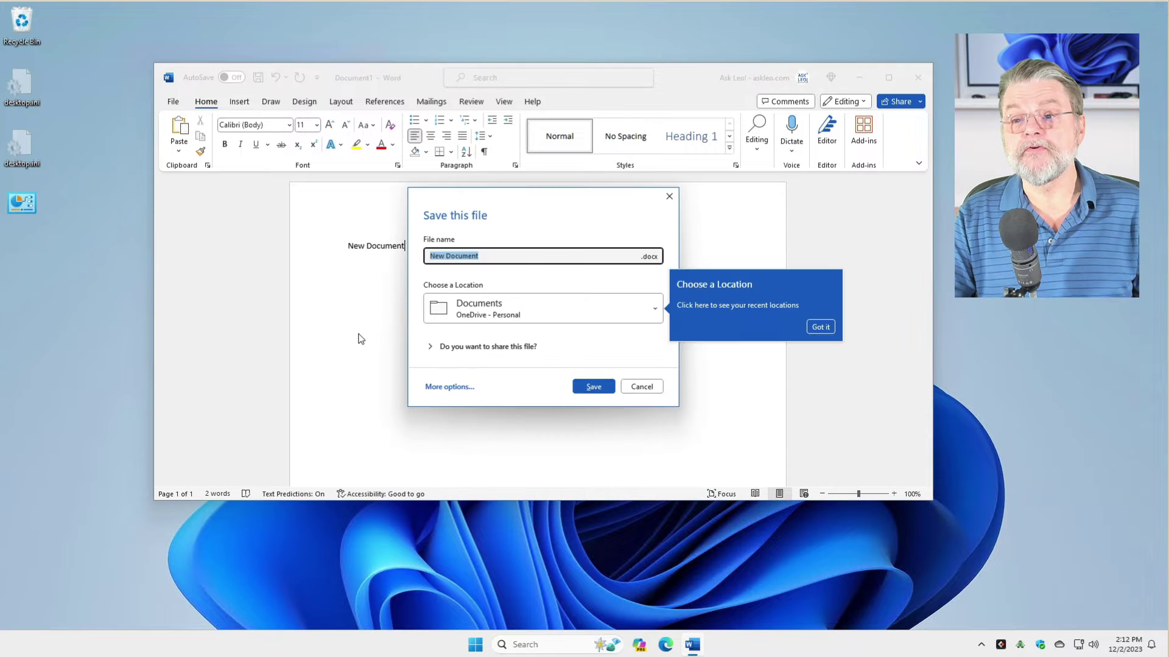
click(547, 313)
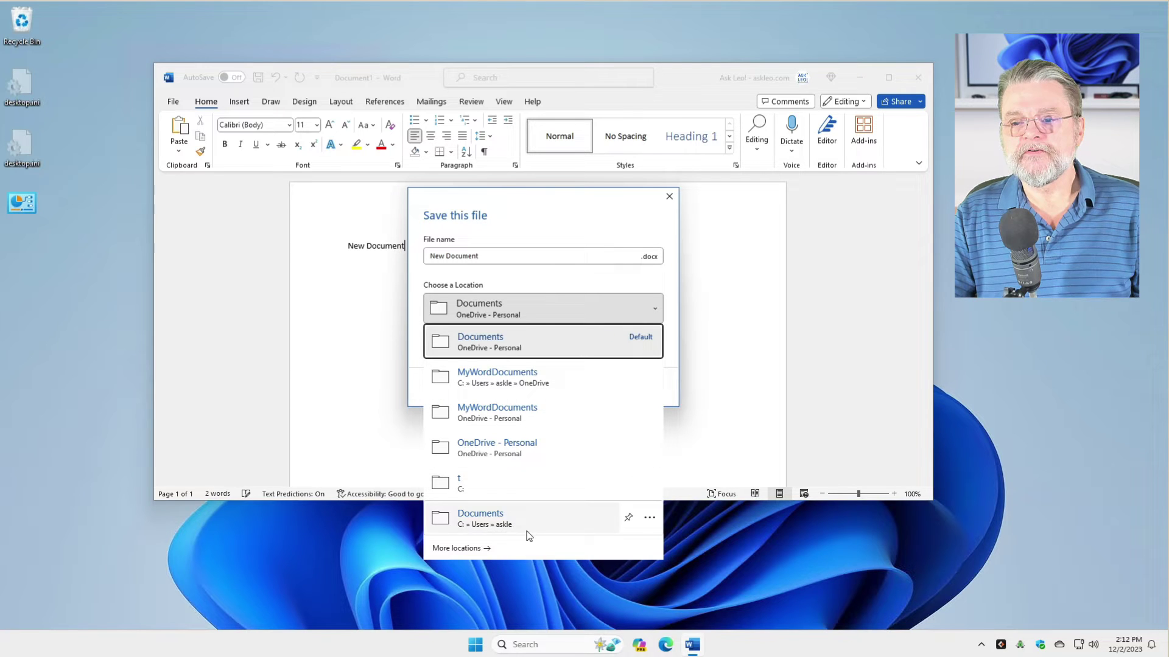
click(553, 280)
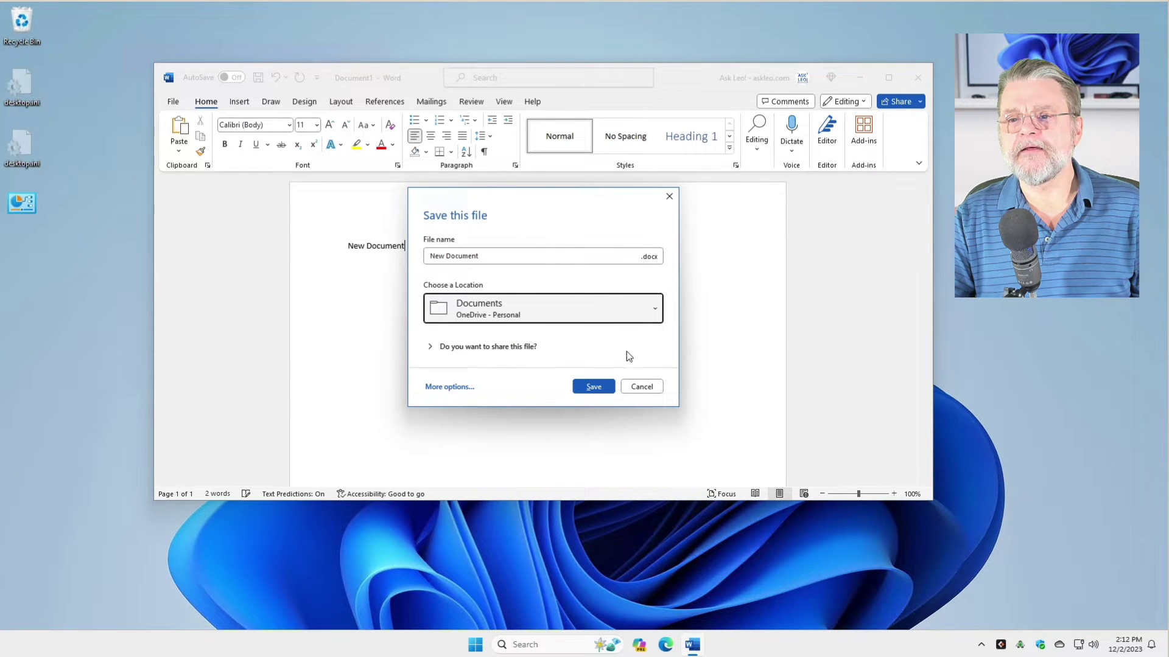
click(547, 317)
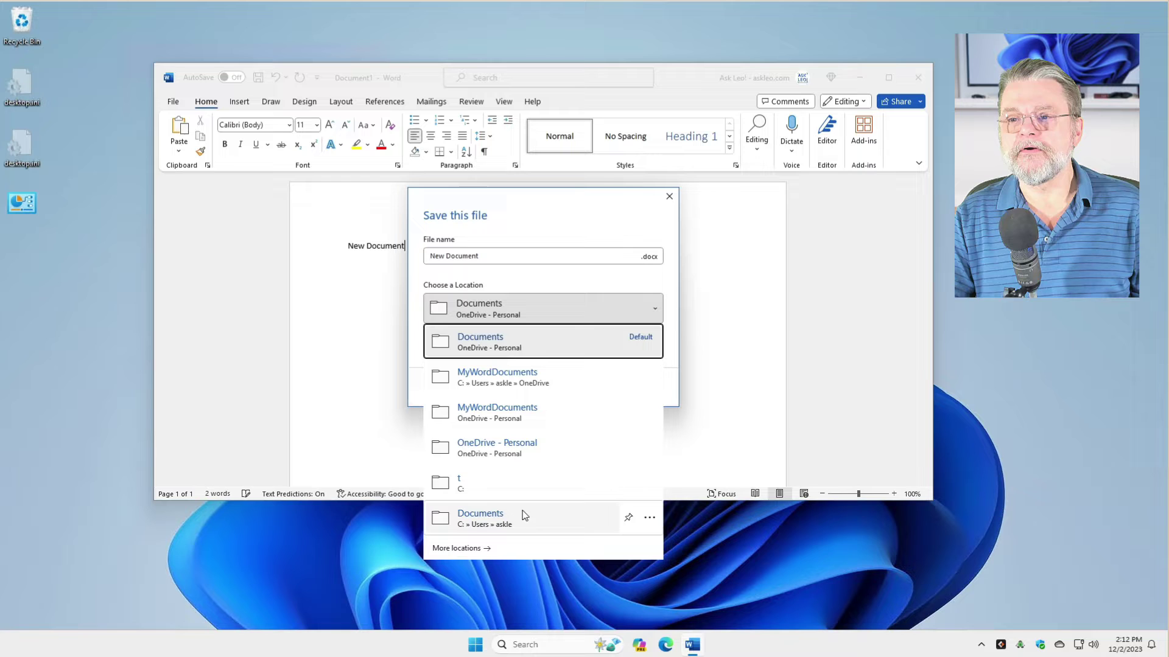
click(473, 488)
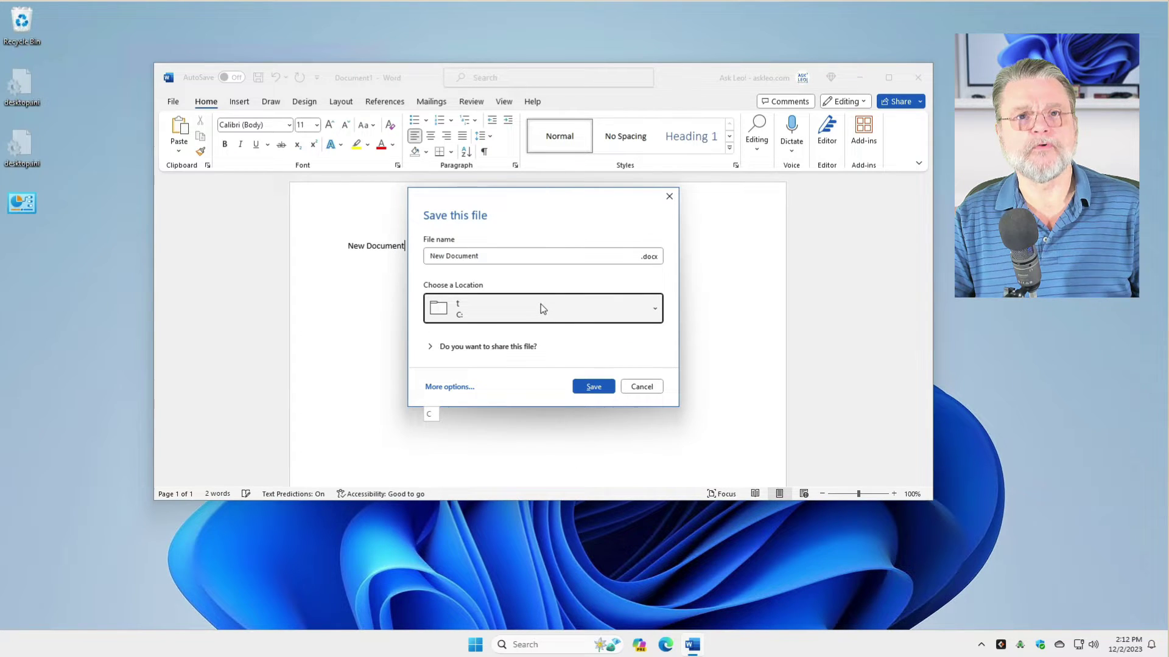
click(530, 256)
key(ctrl+a)
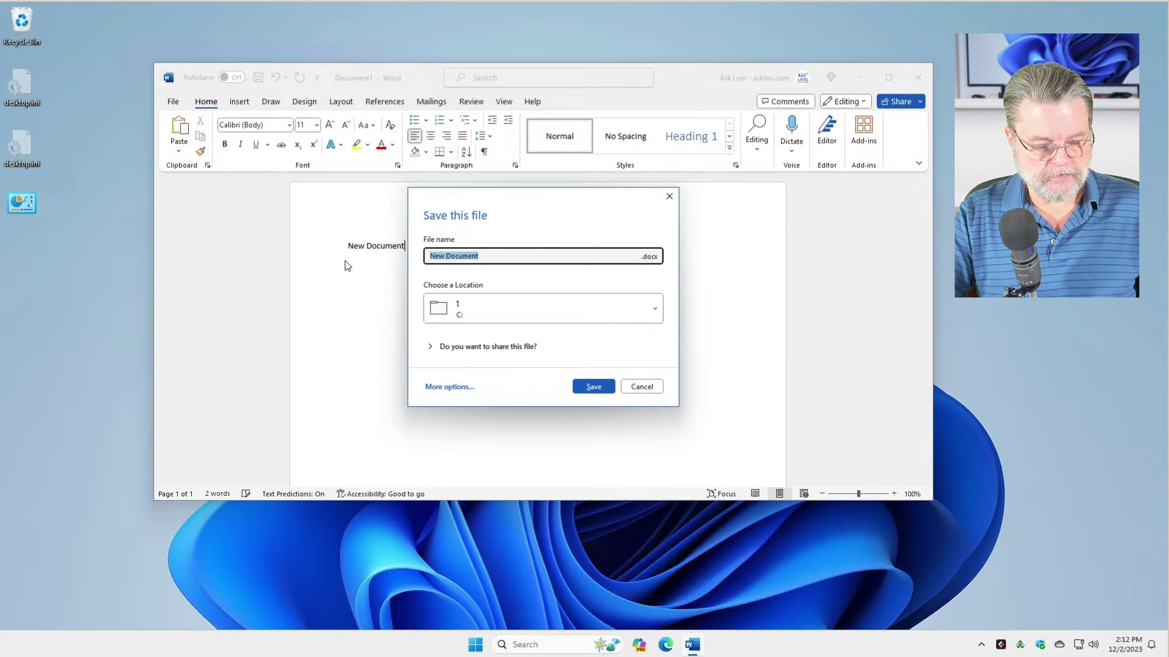
text(example)
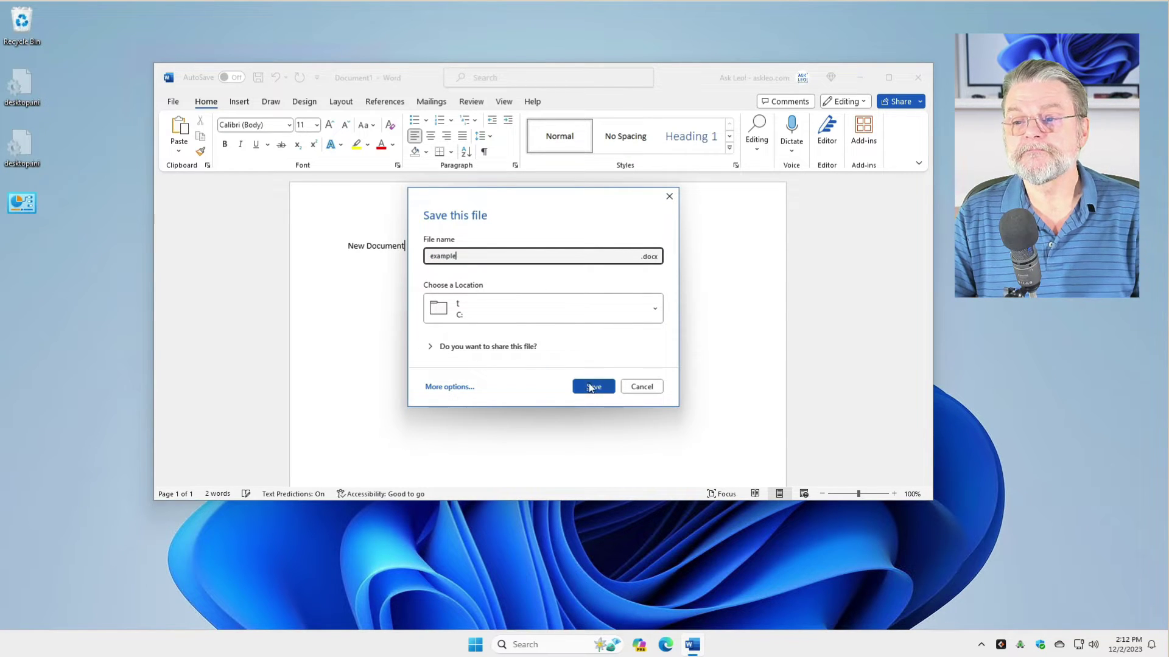
click(597, 387)
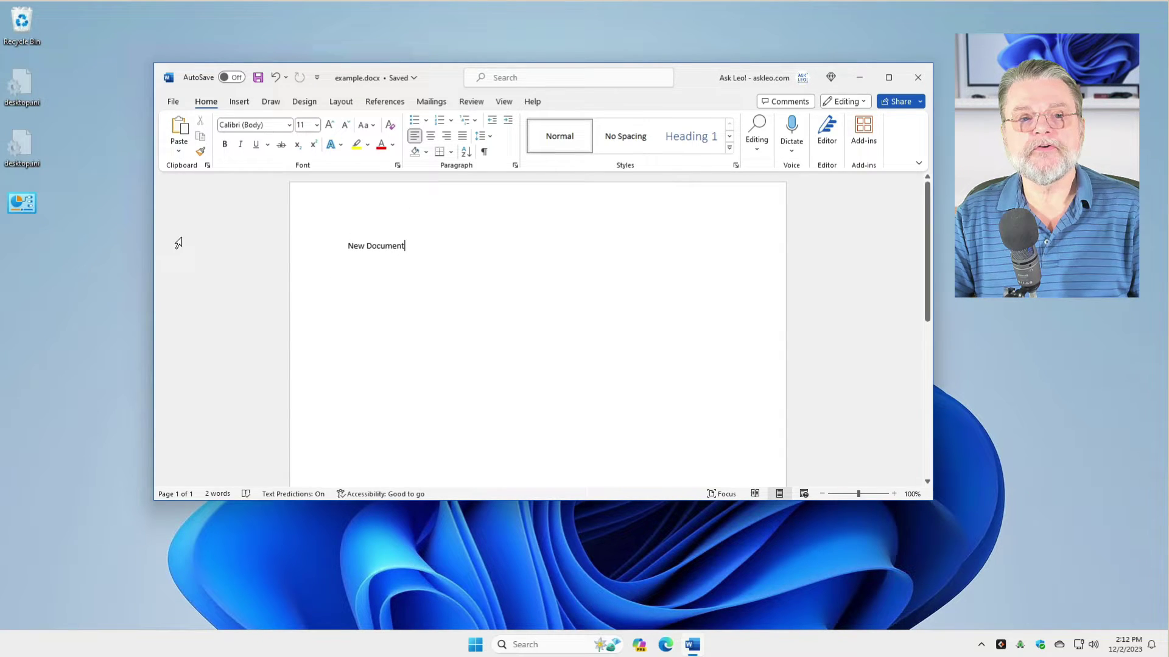
- Encrypt example.docx with an open password via Protect Document, entering the password twice
click(177, 103)
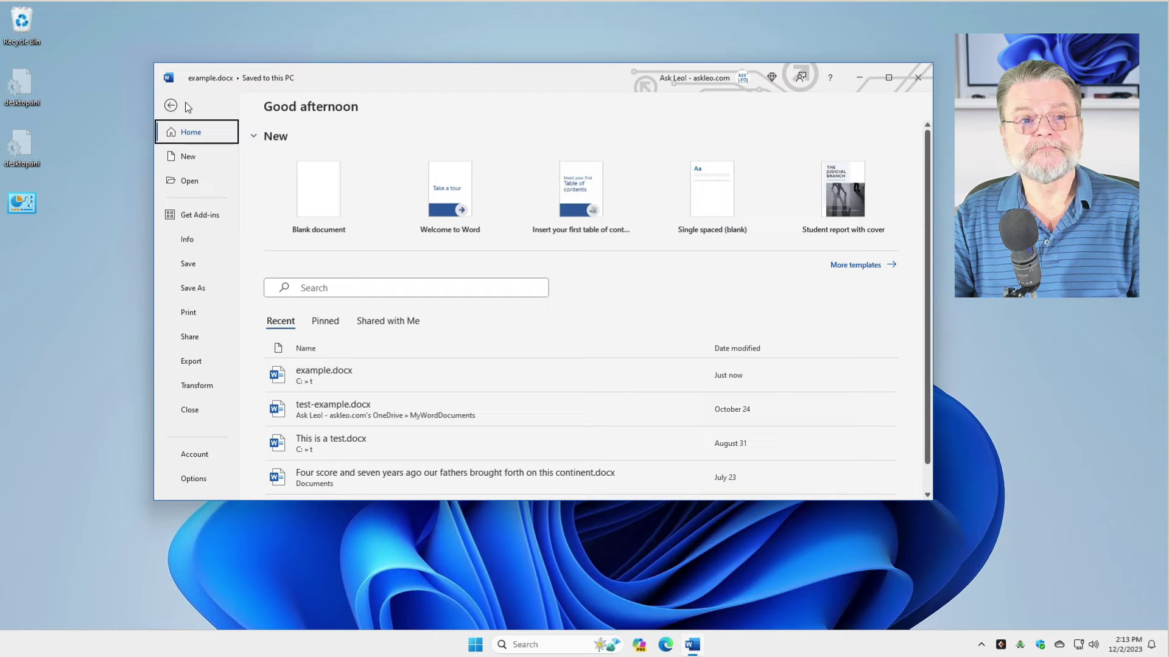
click(186, 243)
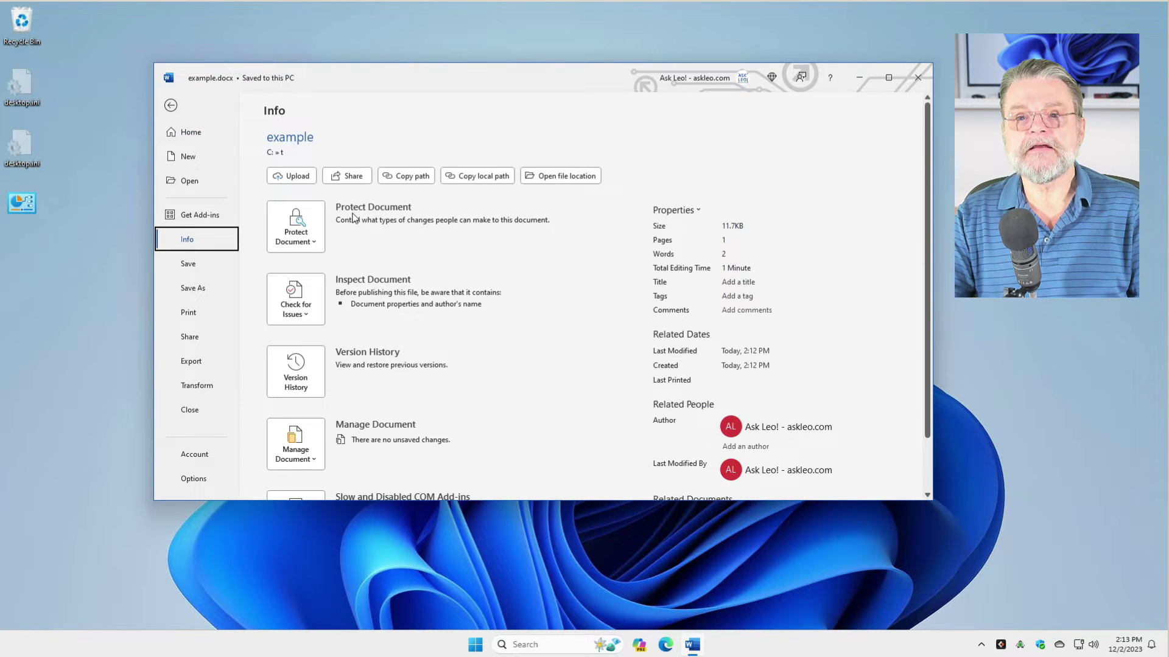
click(304, 234)
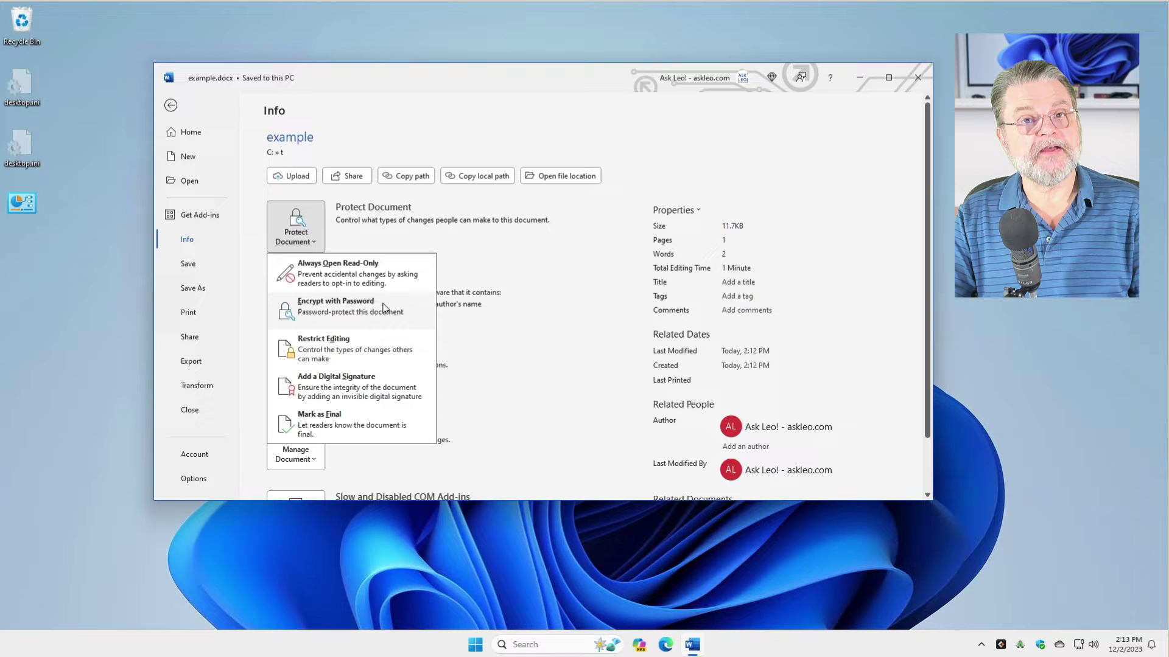
click(384, 309)
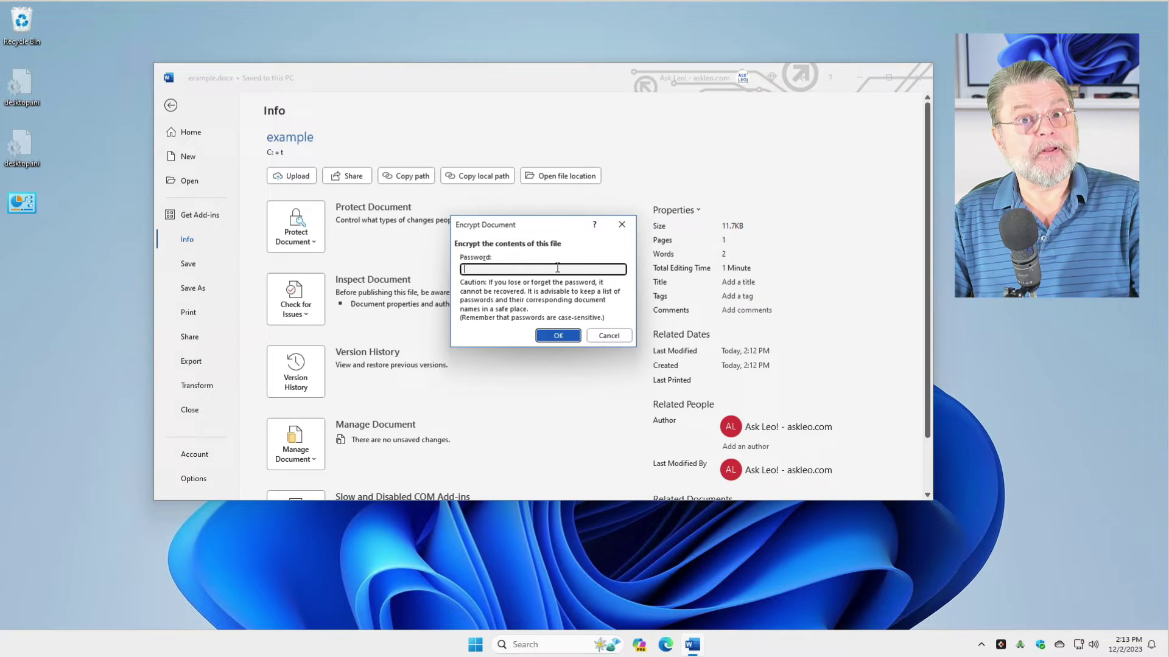
text(password)
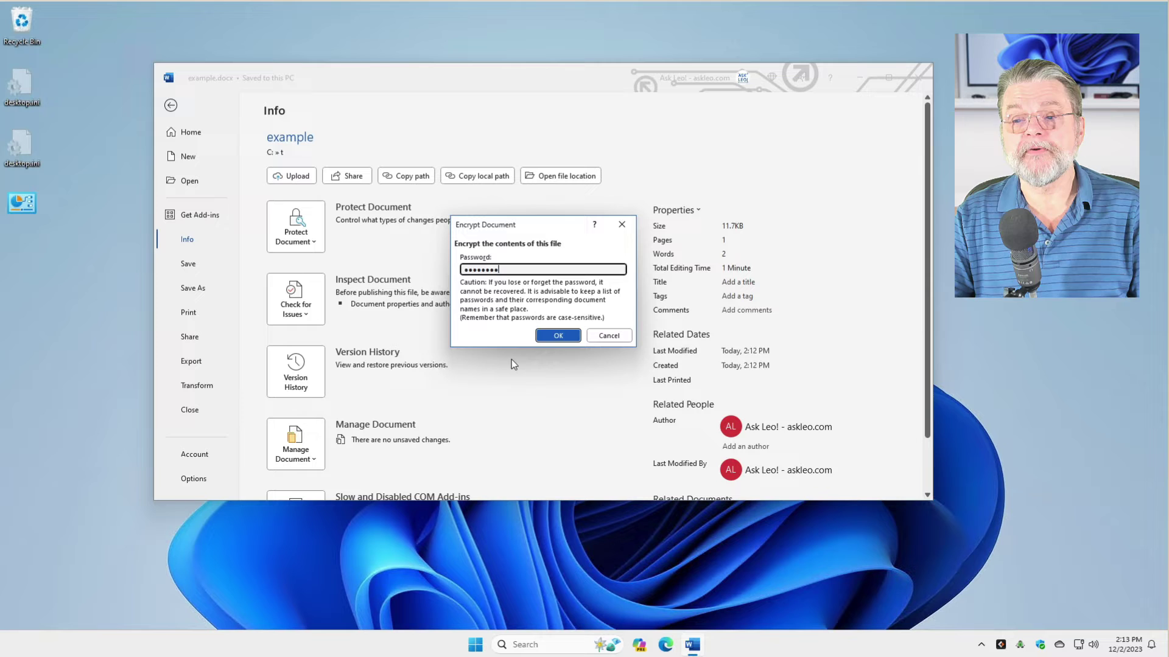
click(541, 335)
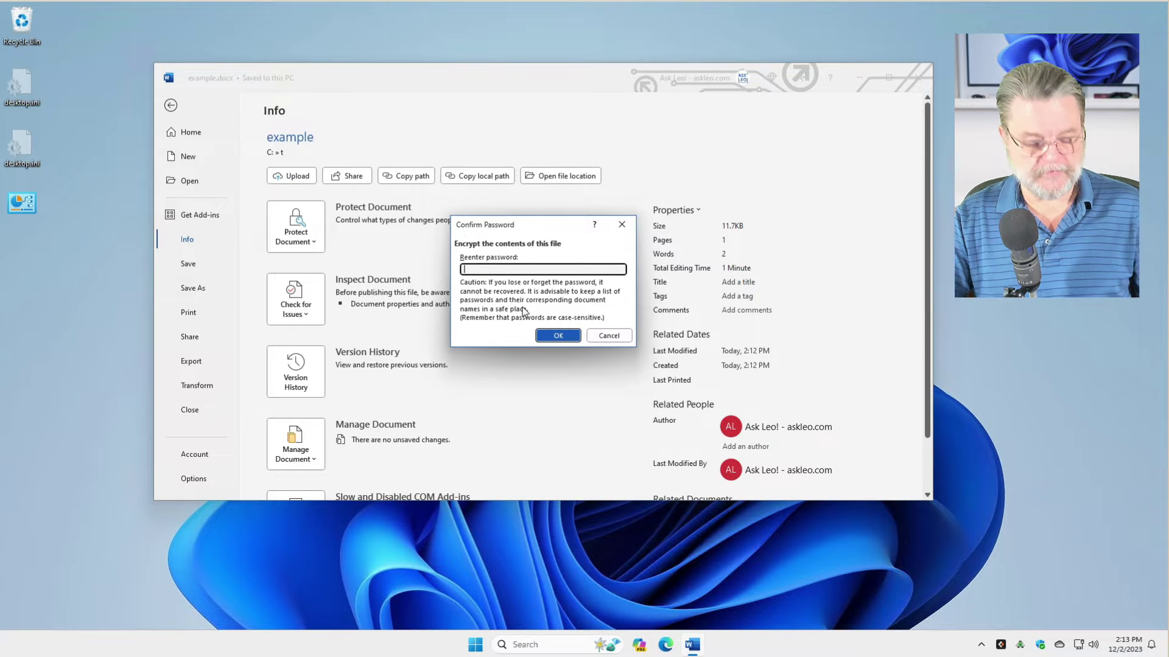
text(pas)
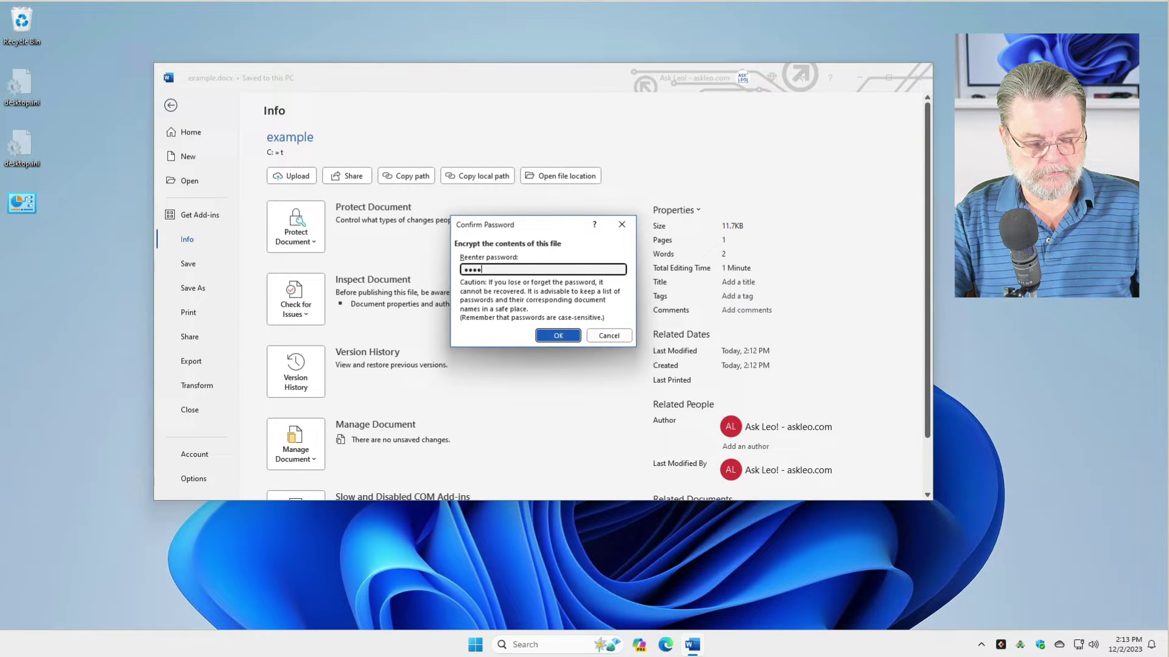
text(sword)
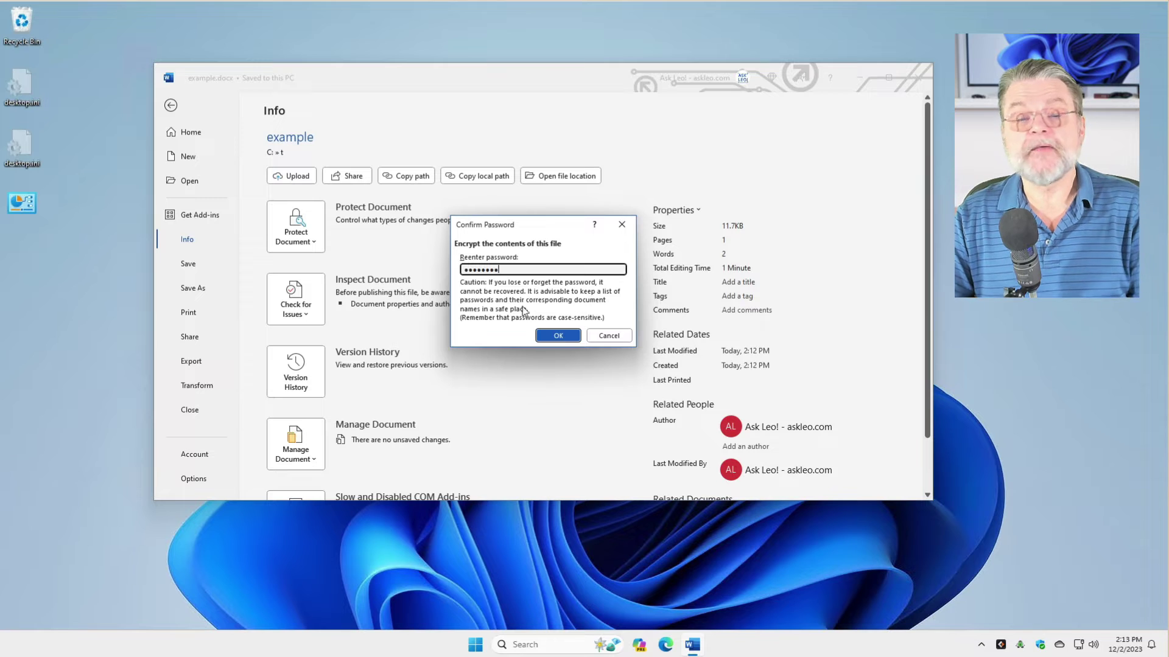
click(559, 336)
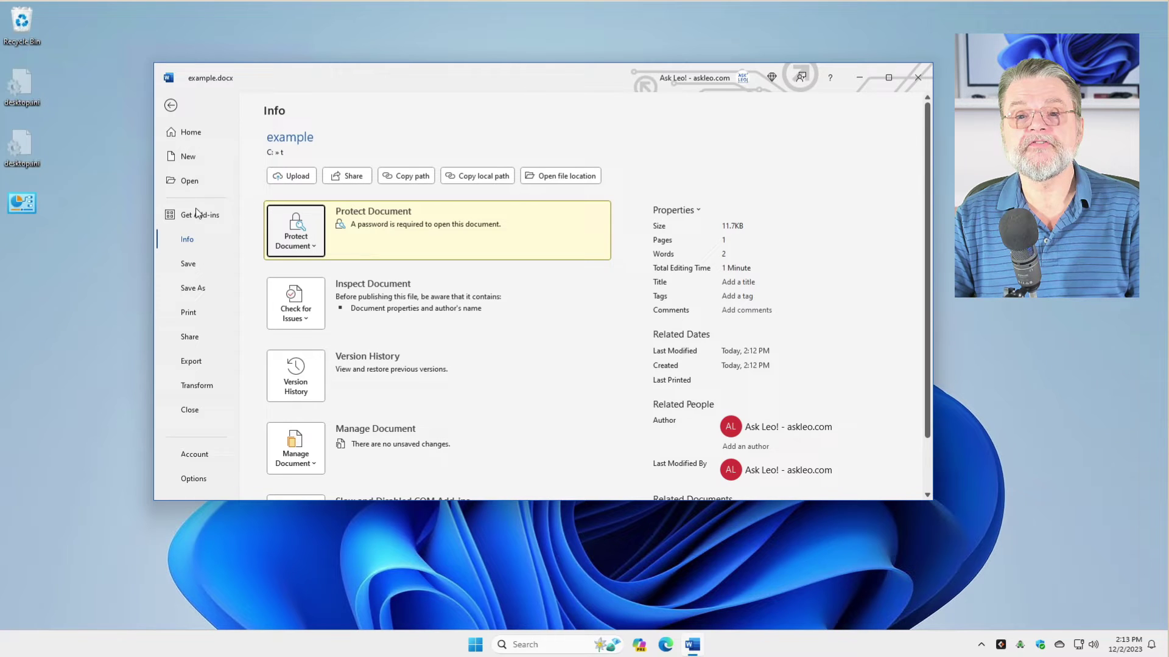
- Return to the document, then close Word and save the changes to example.docx
click(172, 106)
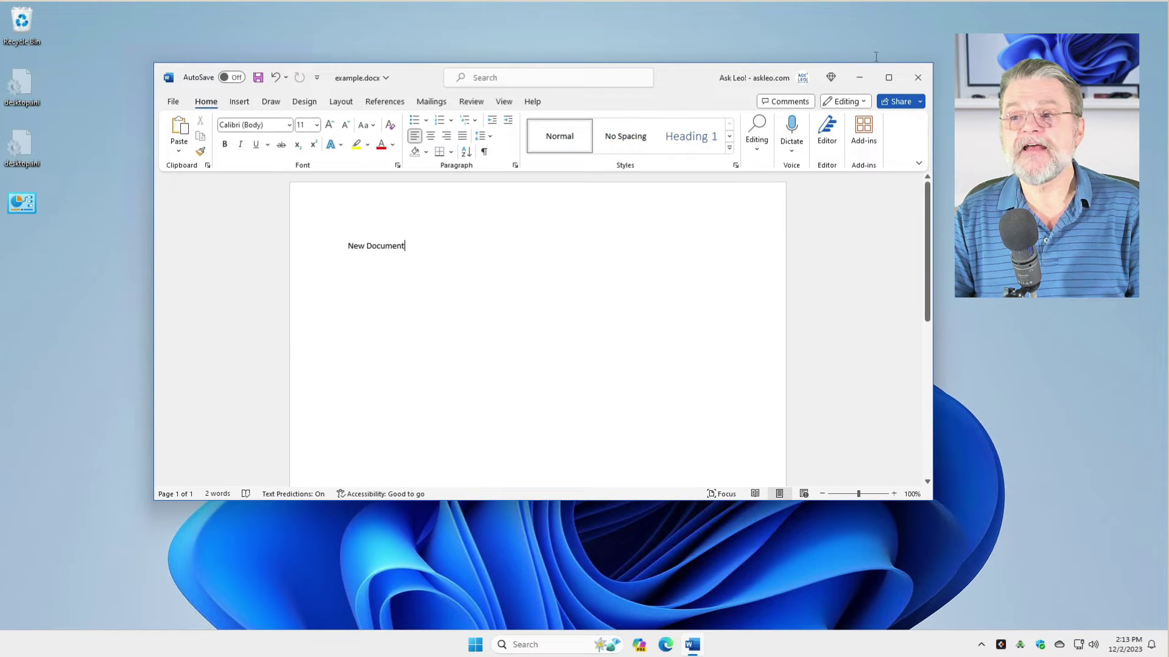
click(915, 77)
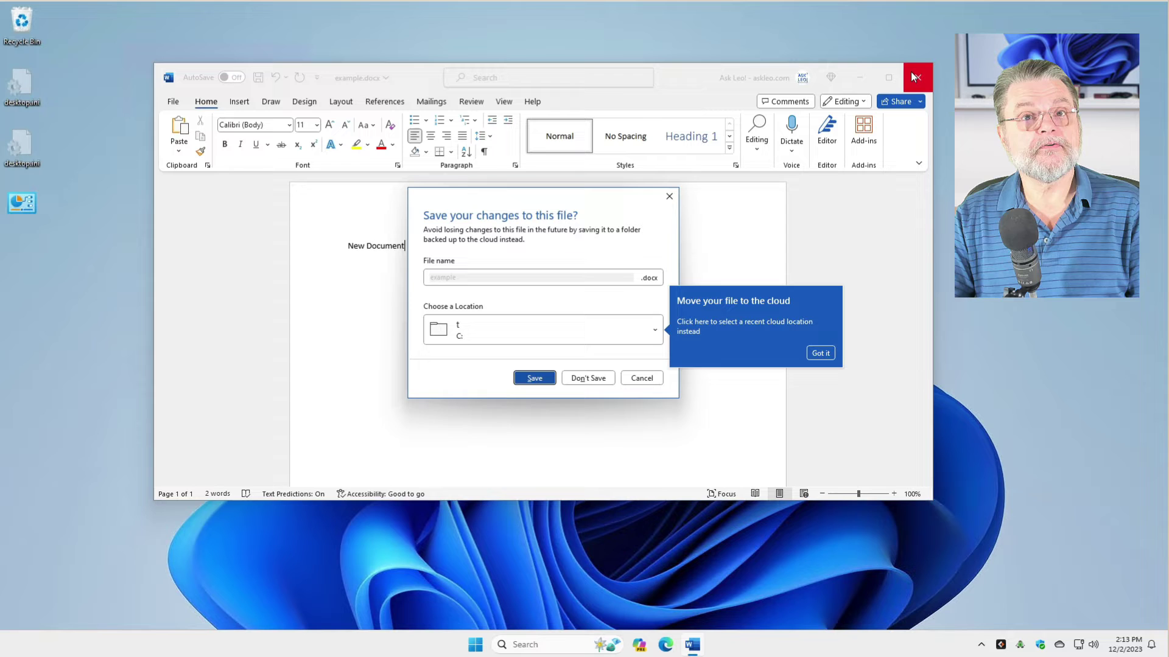
click(534, 379)
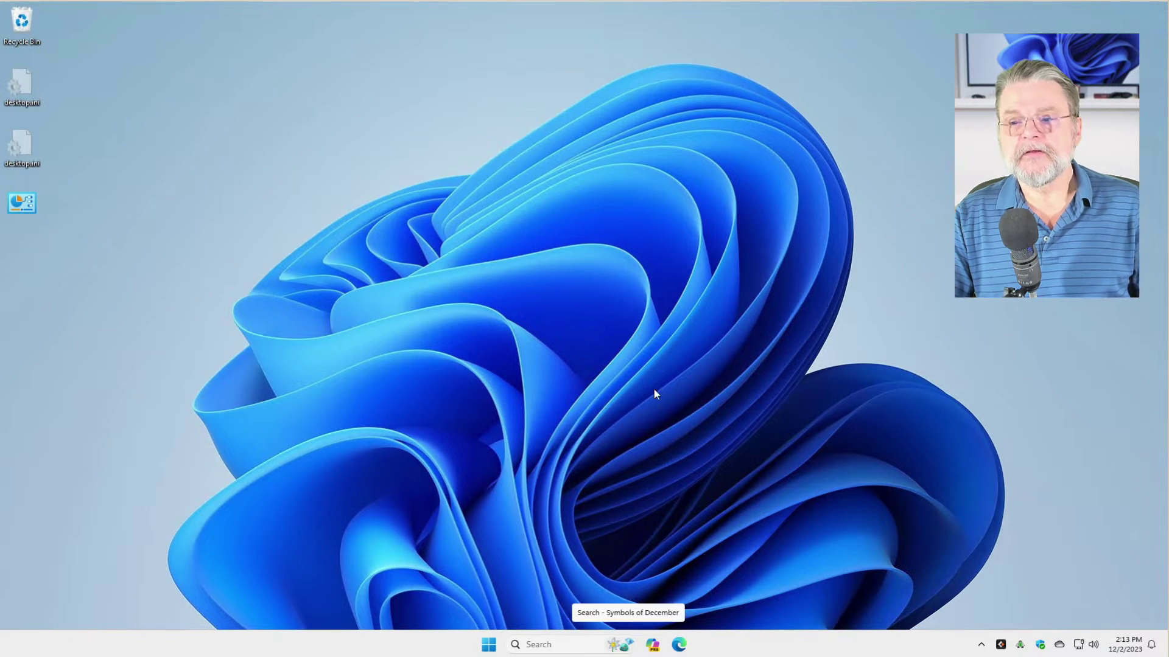
- Open example.docx from the t folder on drive C: in File Explorer
key(super+e)
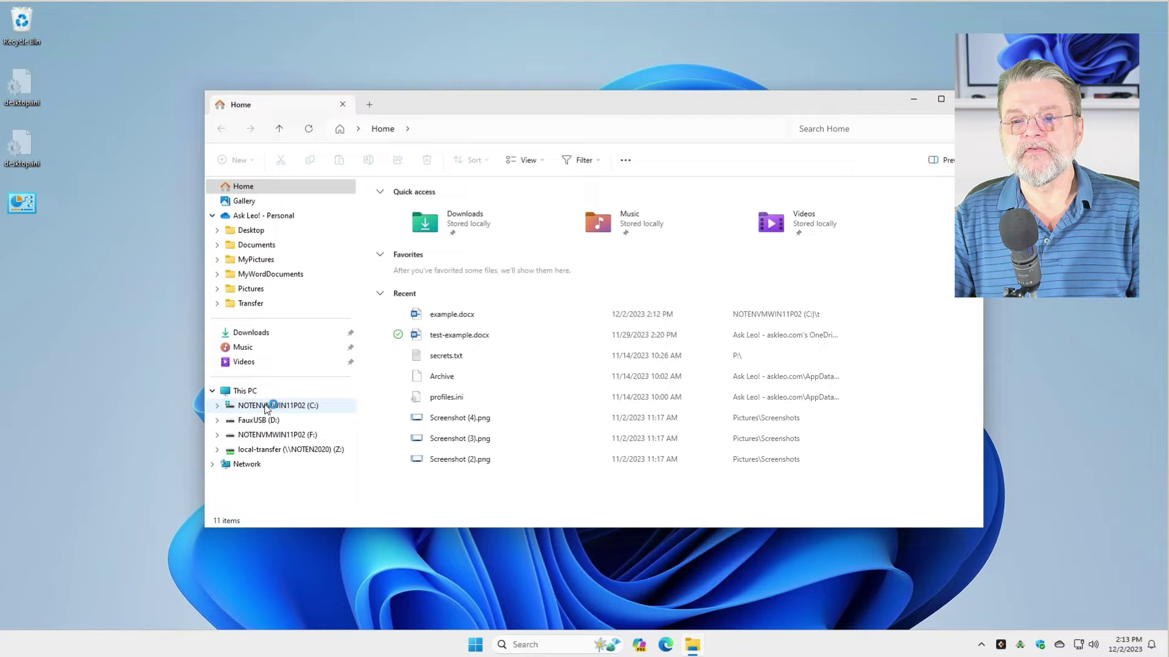
click(266, 406)
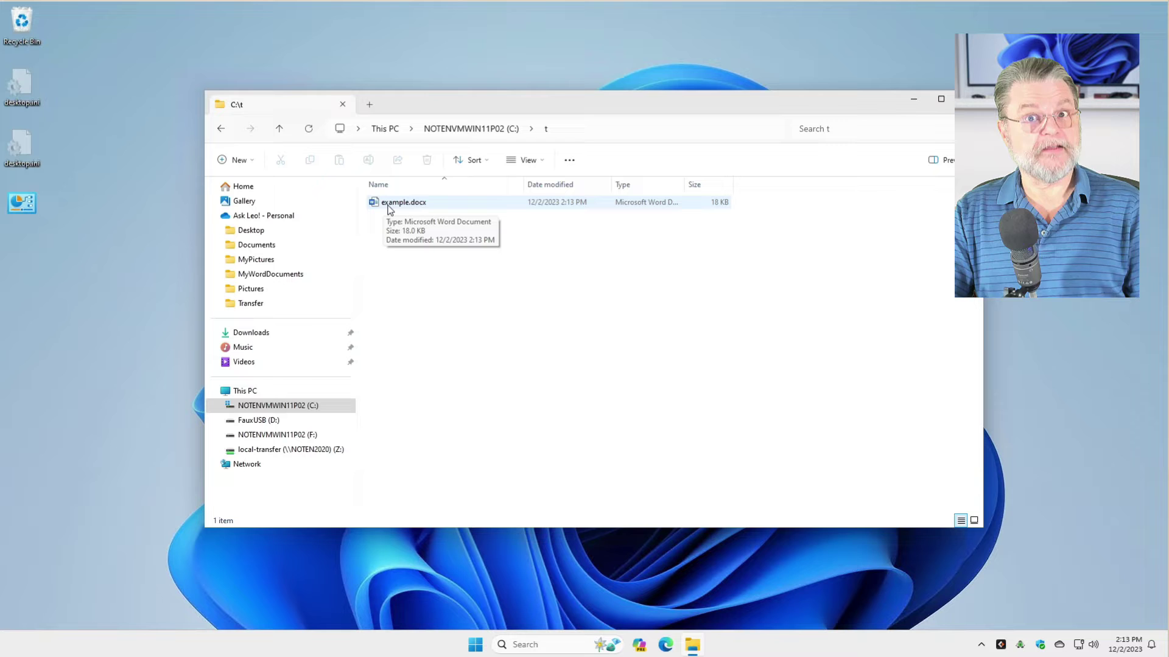
double_click(390, 206)
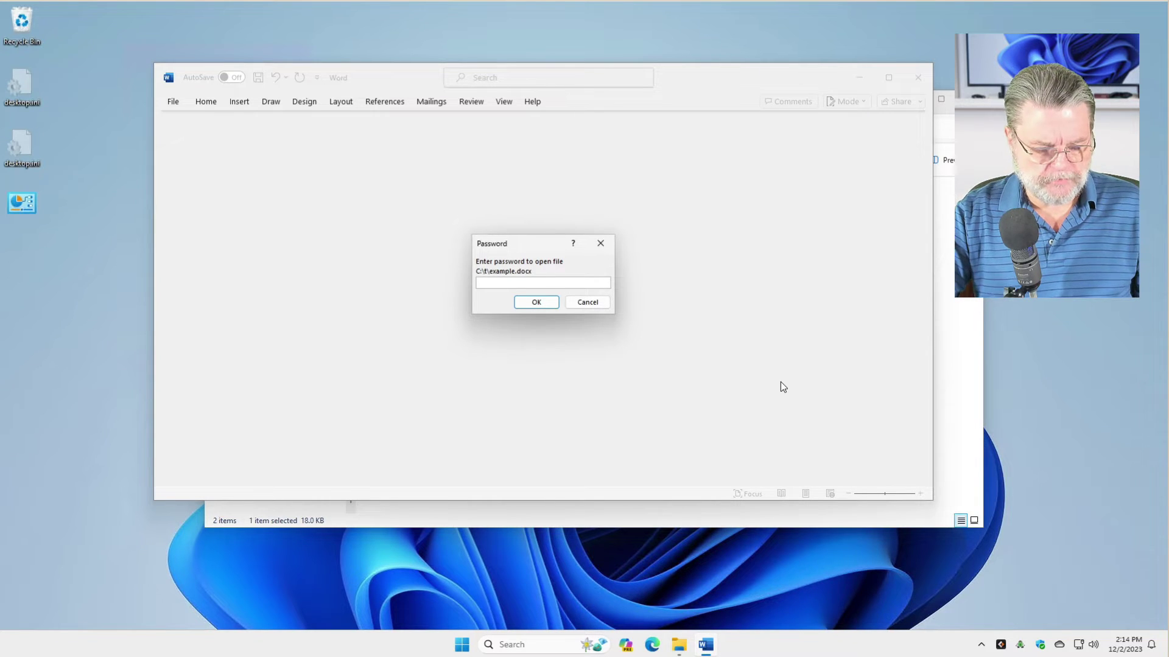
- Unlock example.docx with its password, then clear the password under Encrypt with Password
text(••••••••)
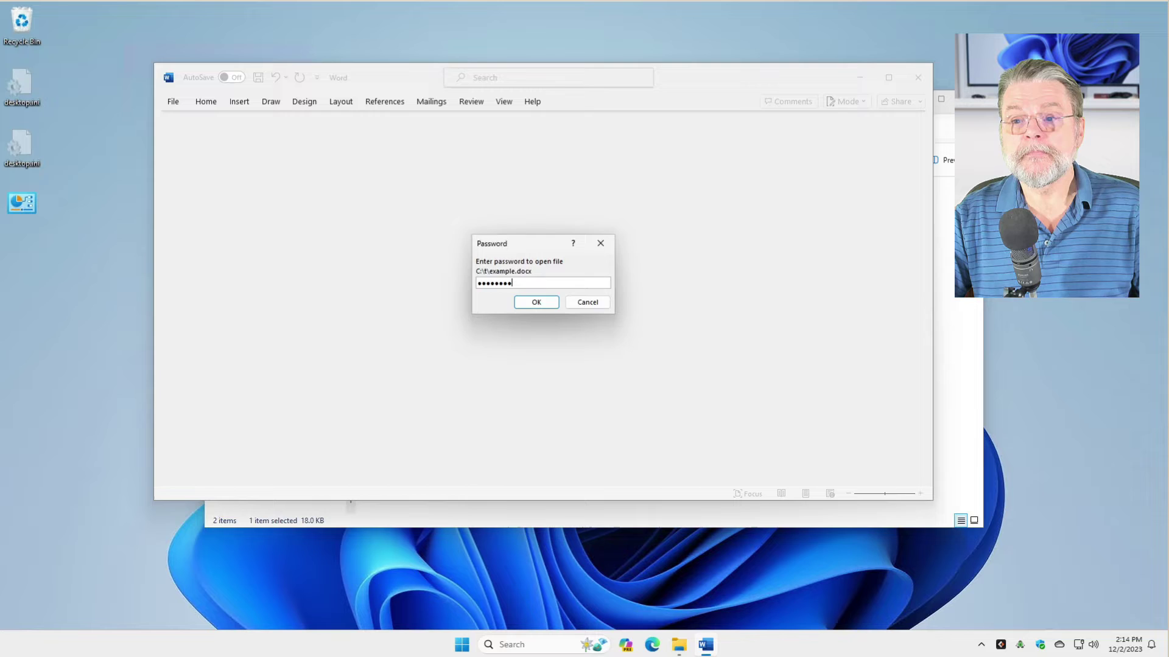
key(Return)
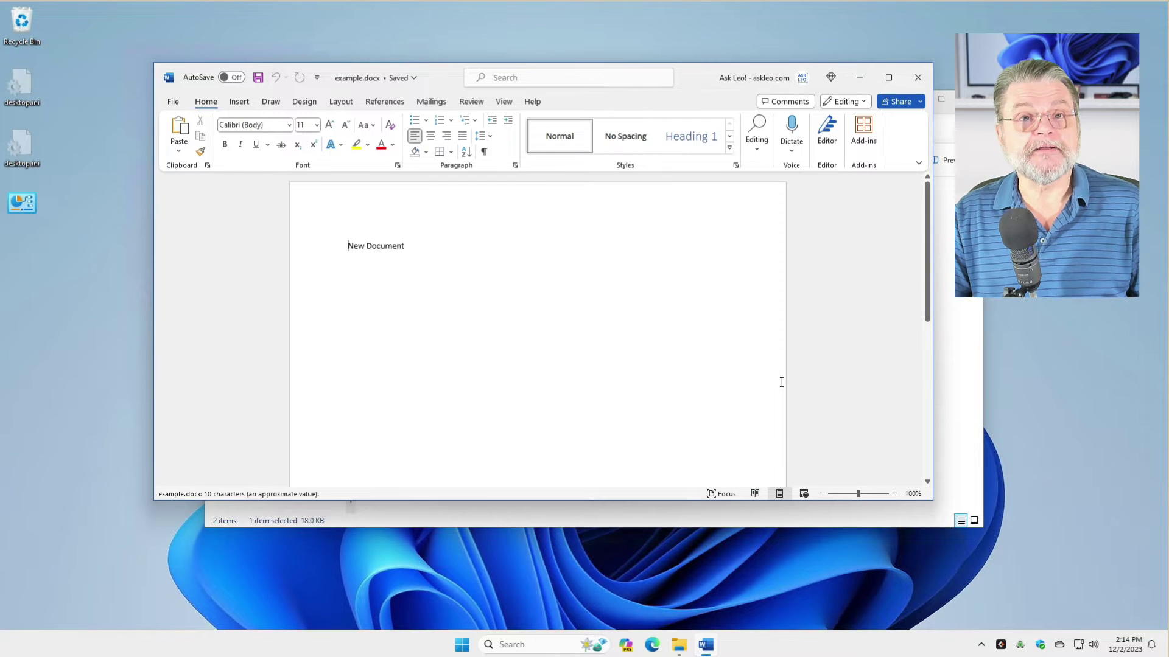
click(172, 100)
click(199, 239)
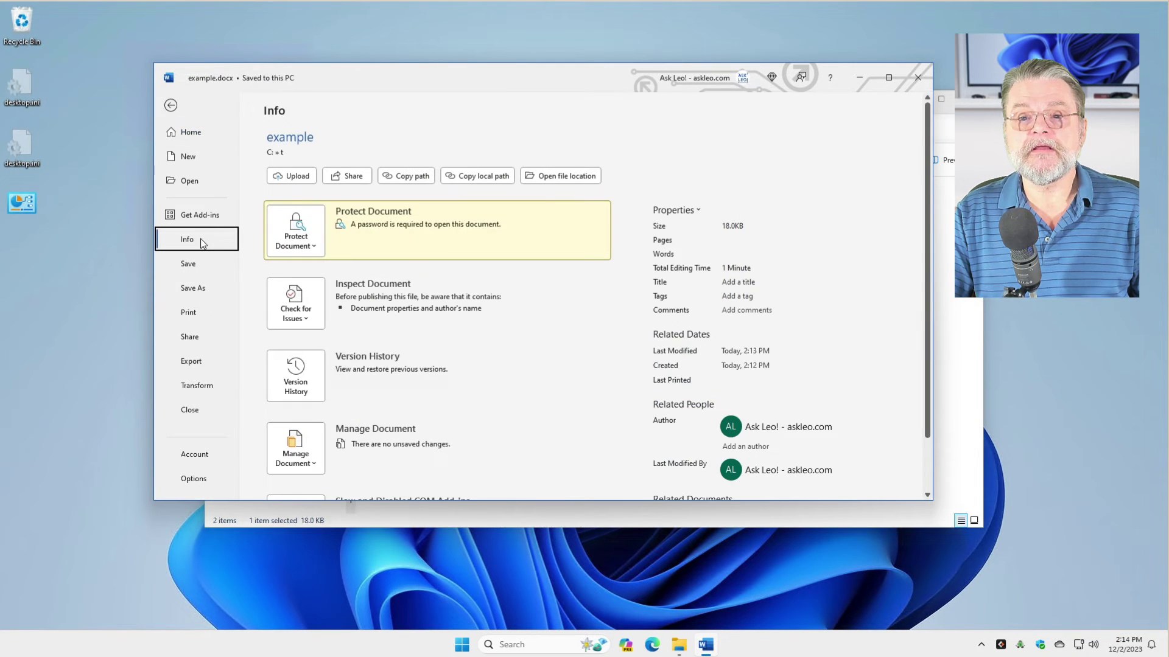
click(300, 229)
click(364, 311)
text(password)
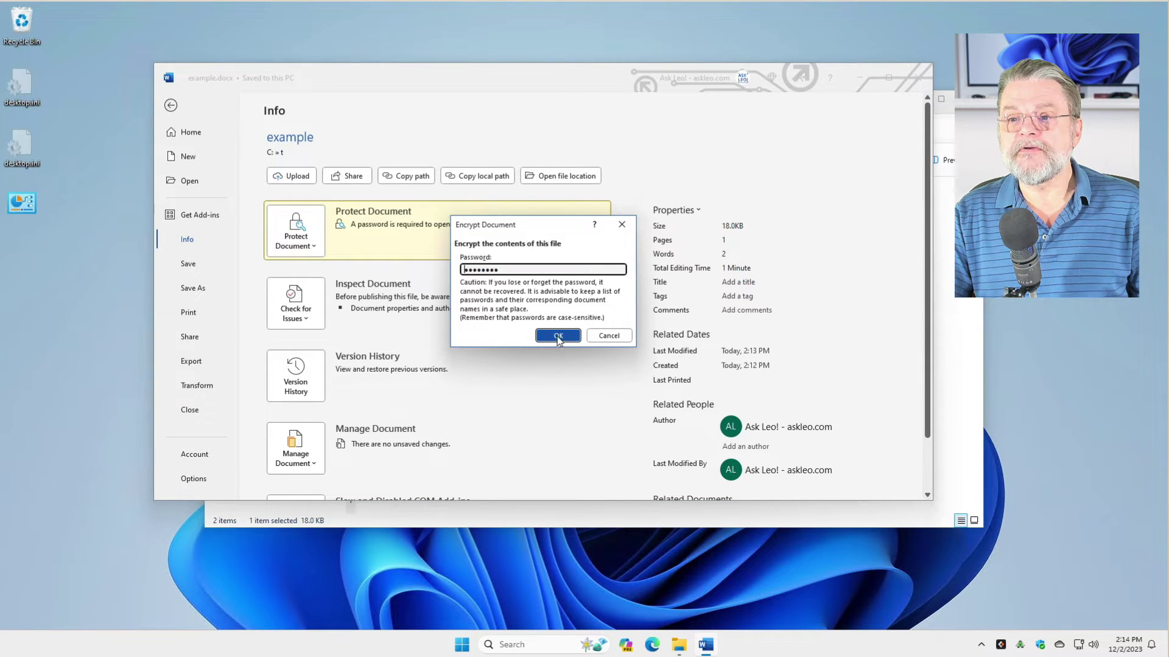
key(ctrl+a)
key(BackSpace)
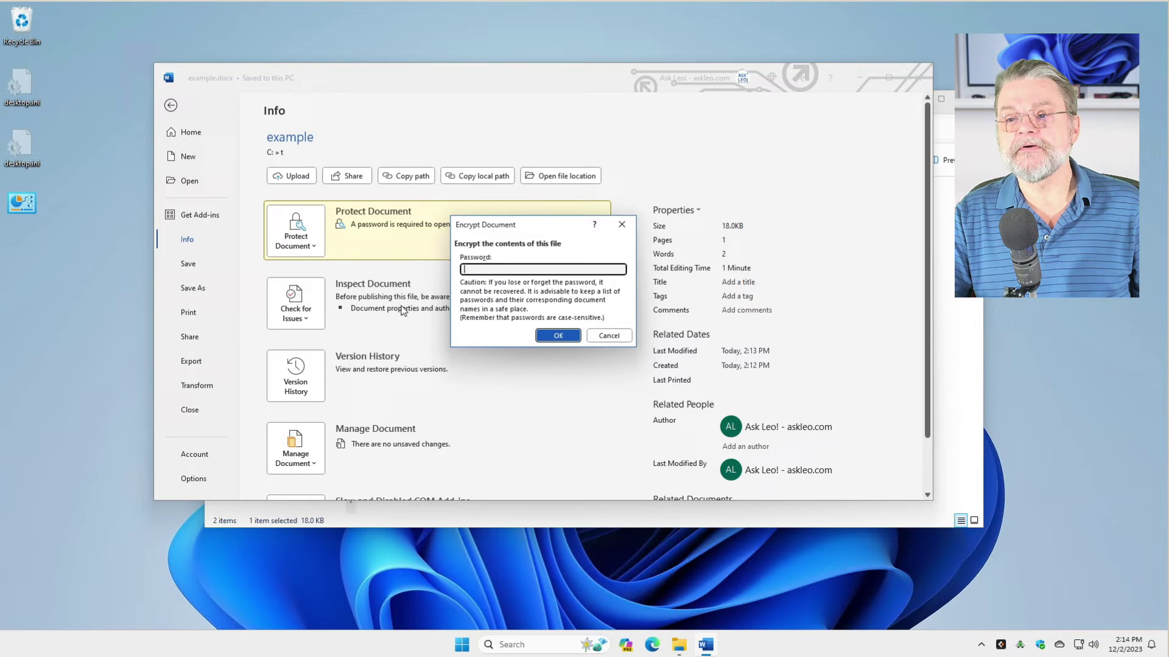
click(566, 336)
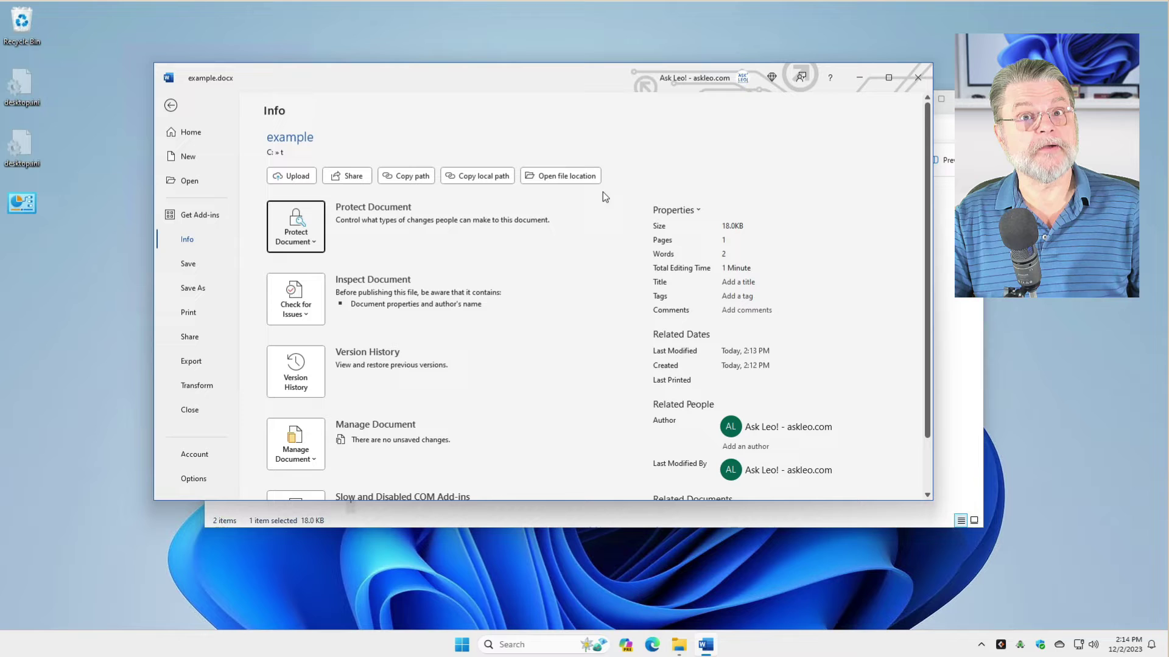
- Save and close Word, reopen example.docx to confirm no password is asked, then close it
click(924, 87)
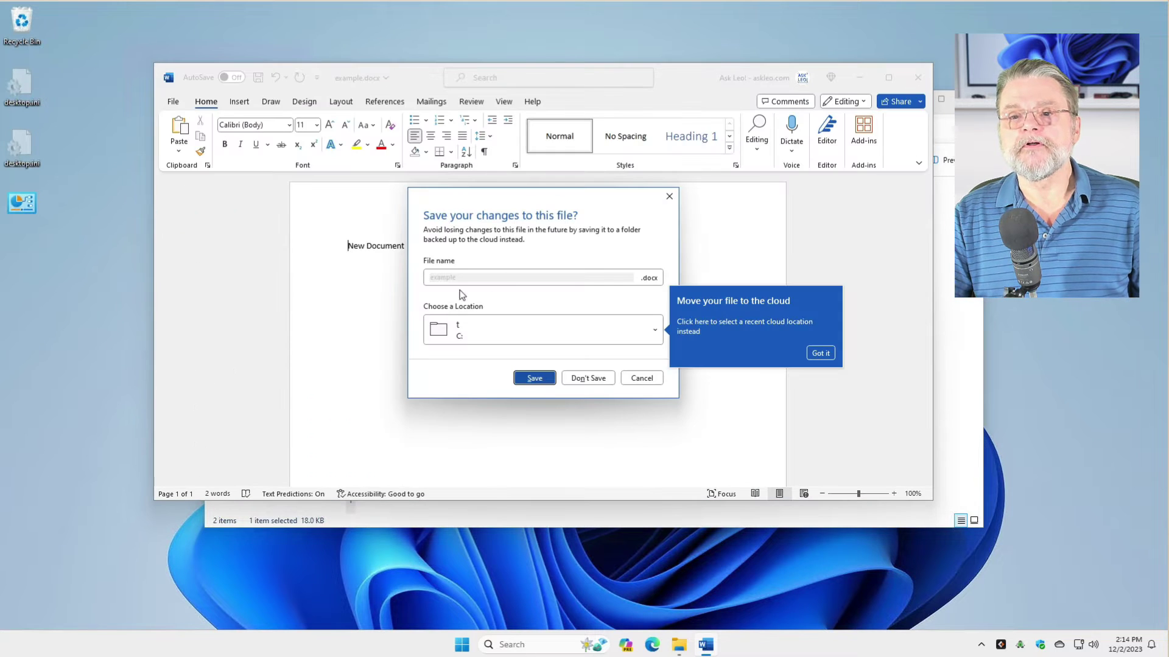
click(535, 379)
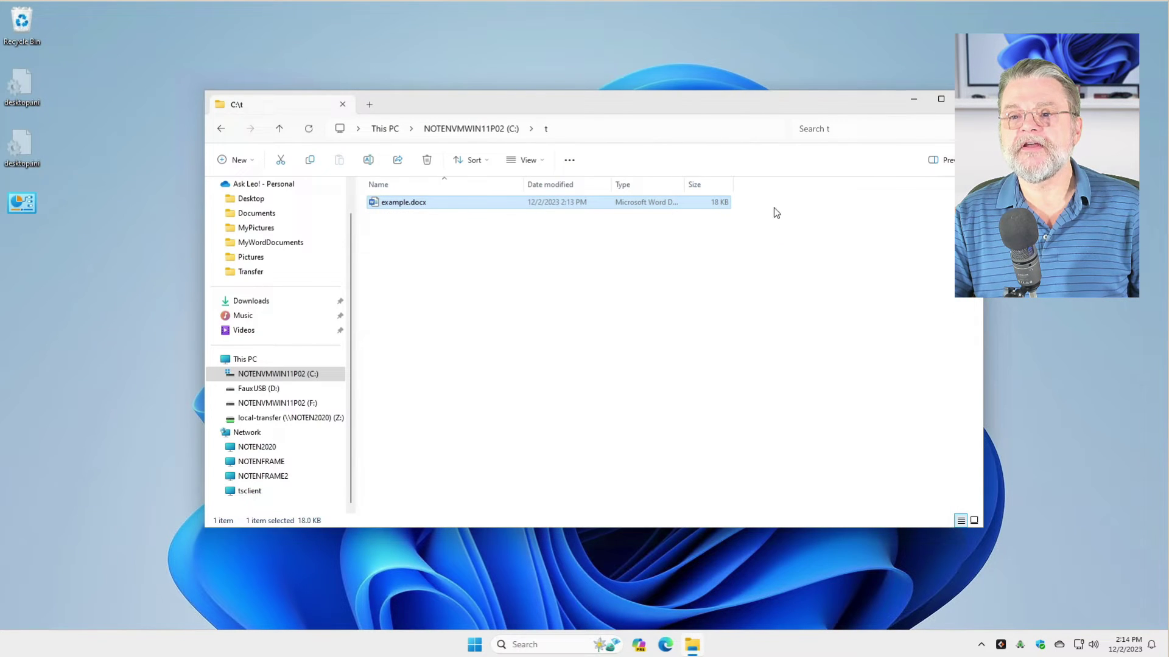
double_click(376, 204)
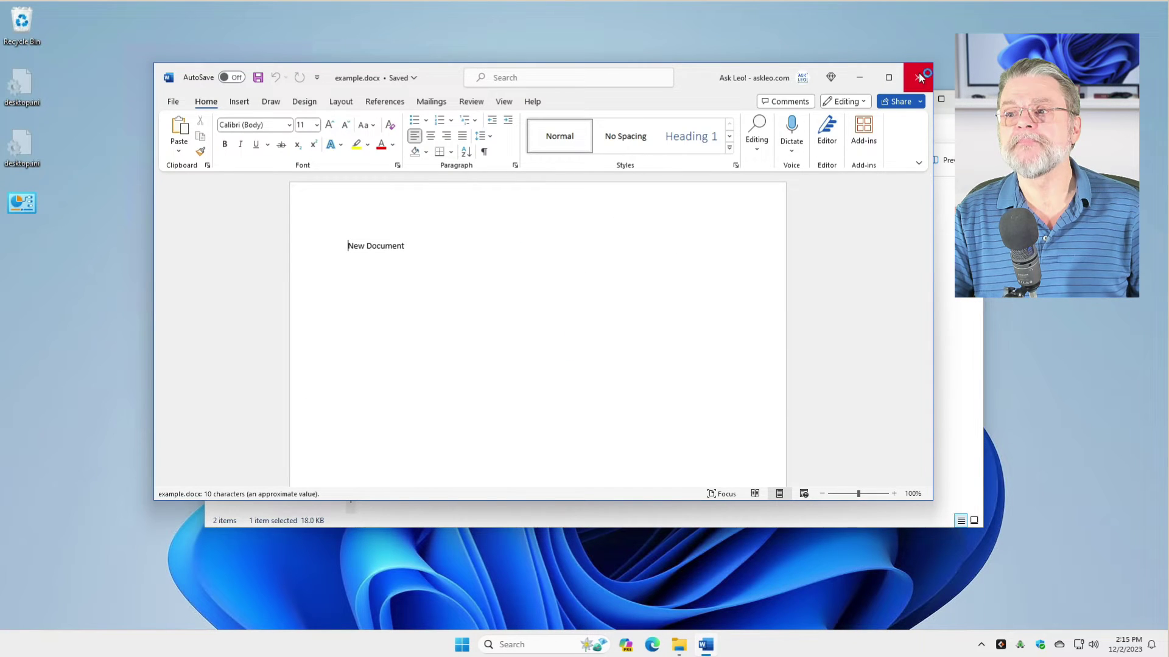
click(919, 75)
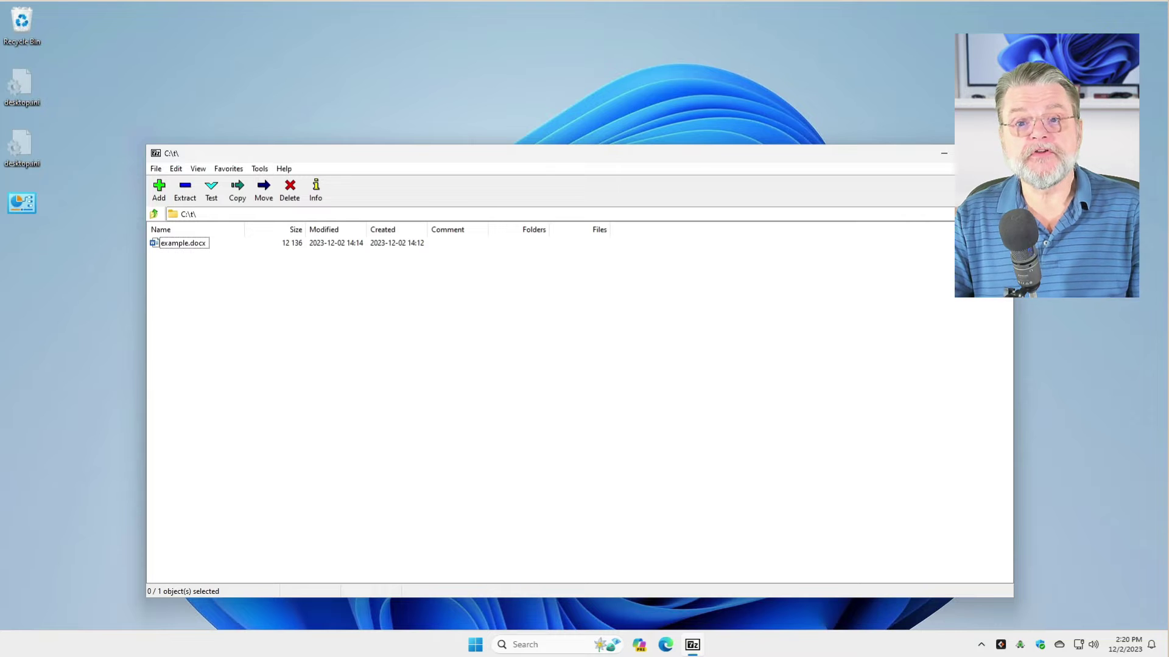
- Select example.docx in 7-Zip and open Add to Archive for example.zip, showing the format list
click(185, 247)
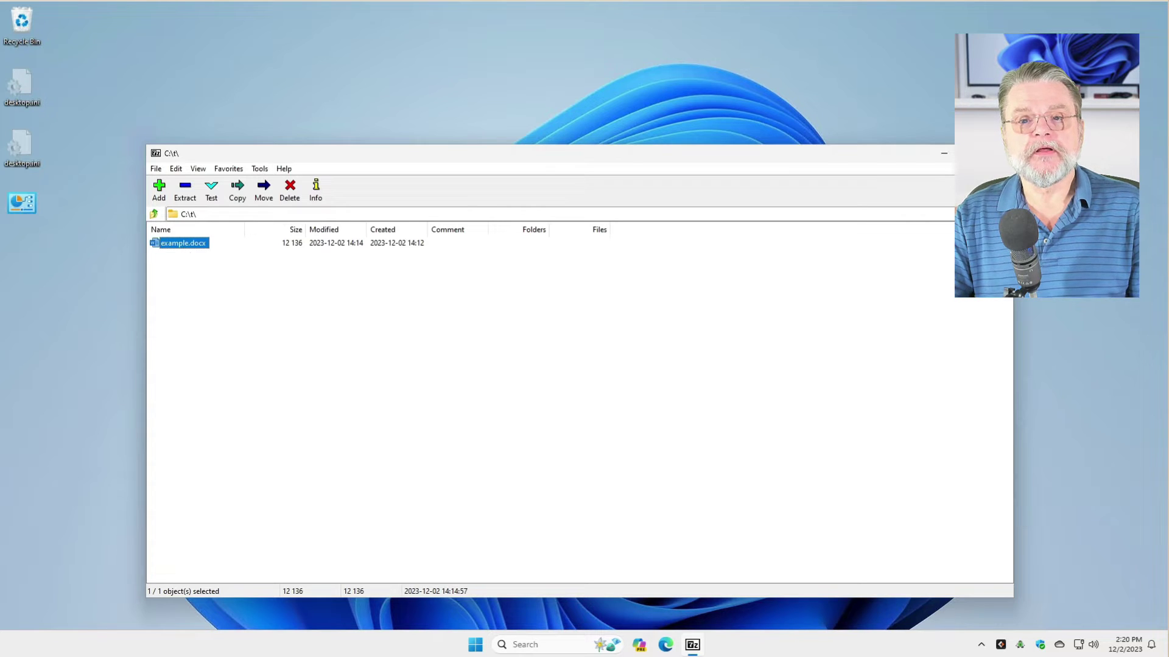
click(160, 189)
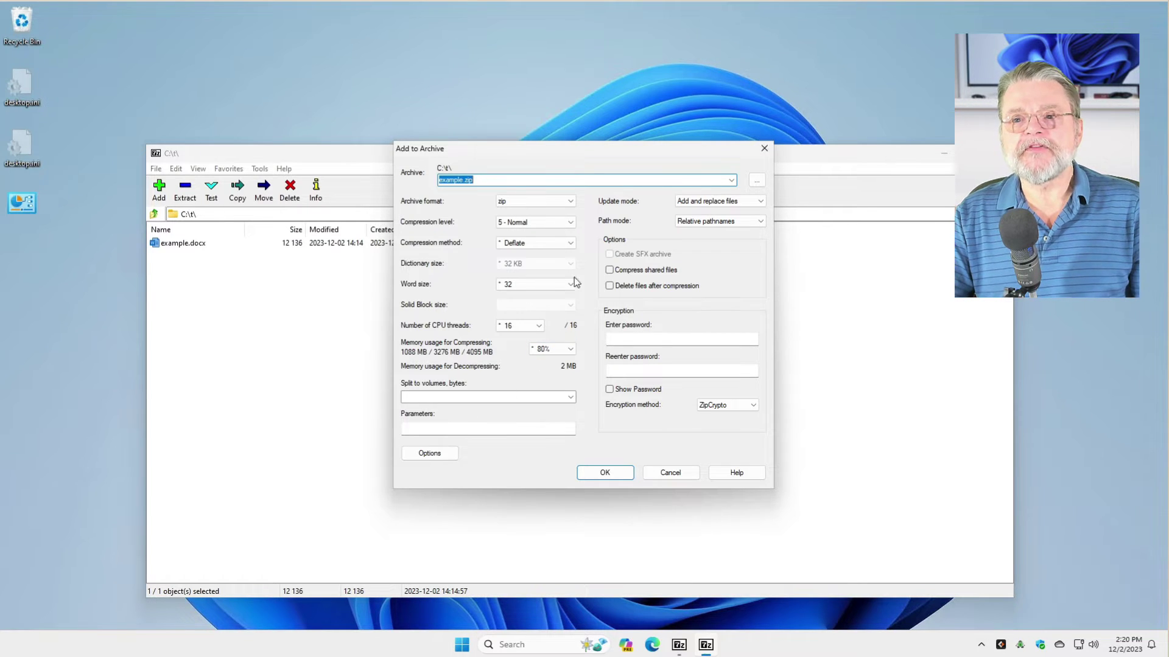
click(500, 180)
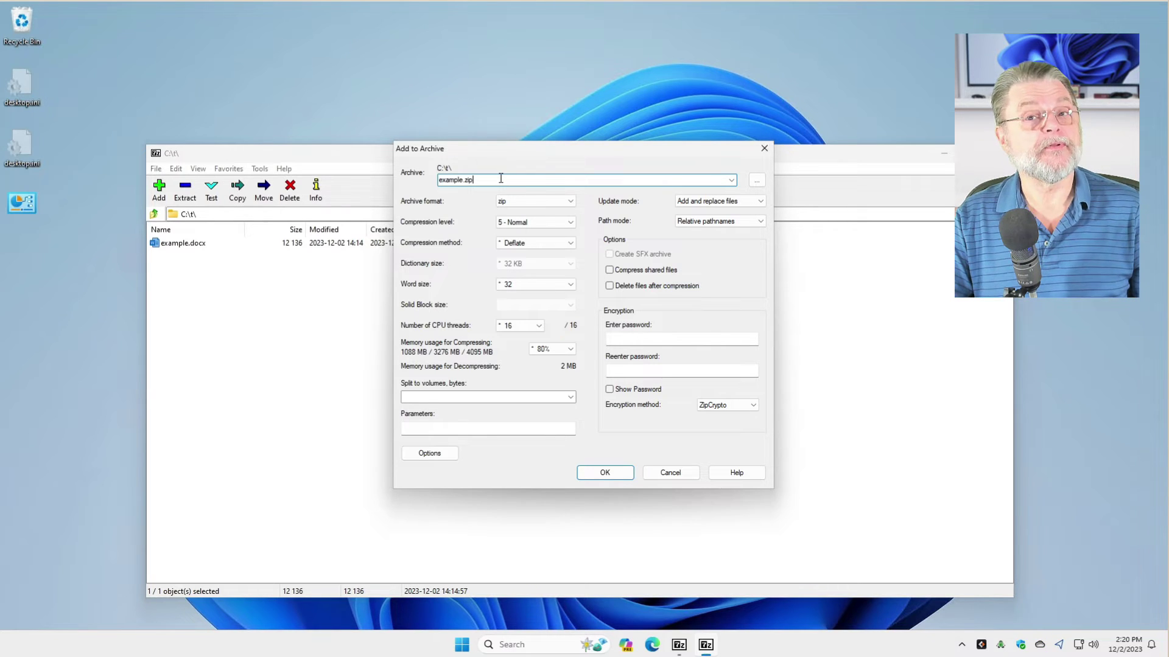
click(547, 203)
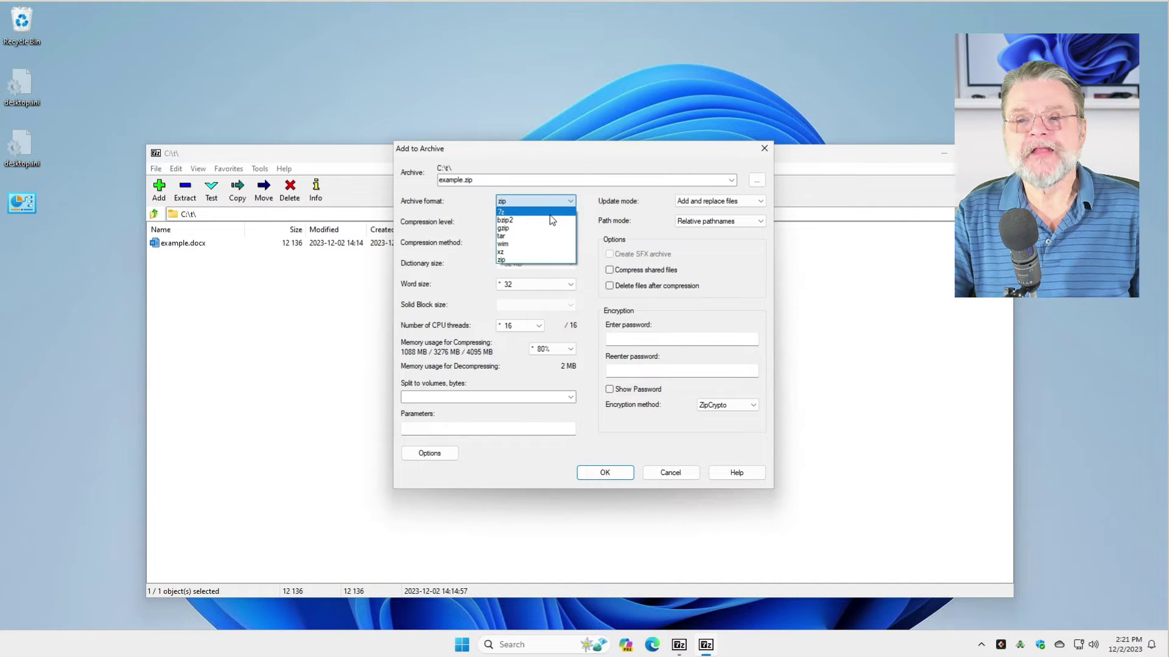
- Keep zip format, enter and confirm the archive password, and keep ZipCrypto encryption
click(528, 261)
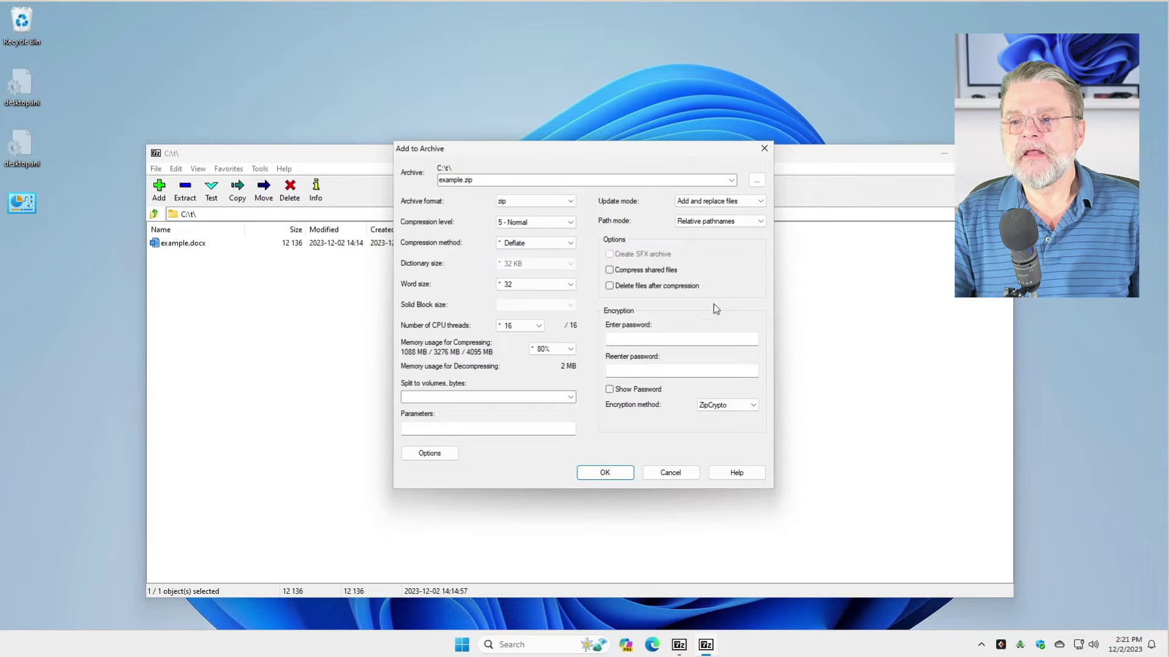
click(671, 339)
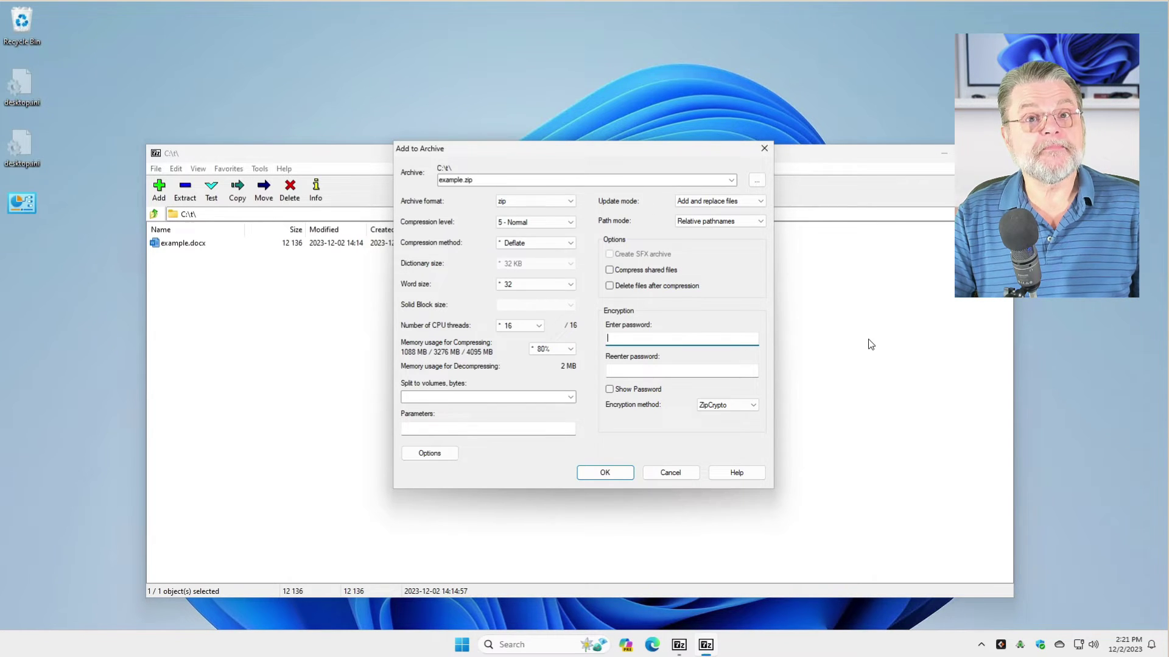
text(123)
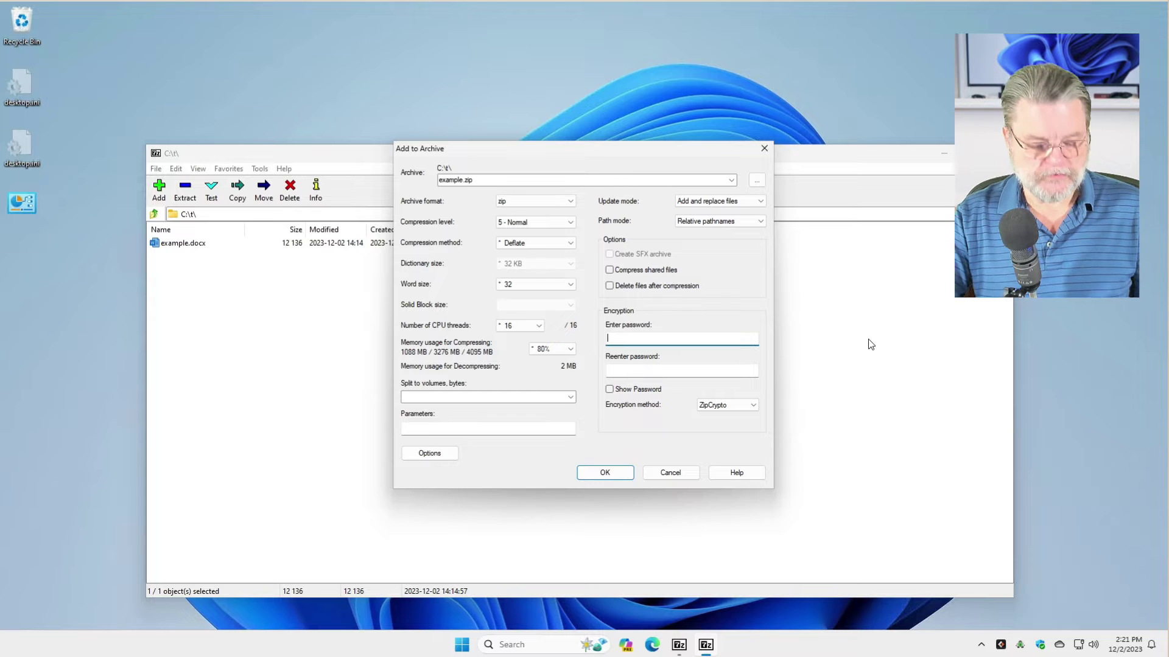
text(45678)
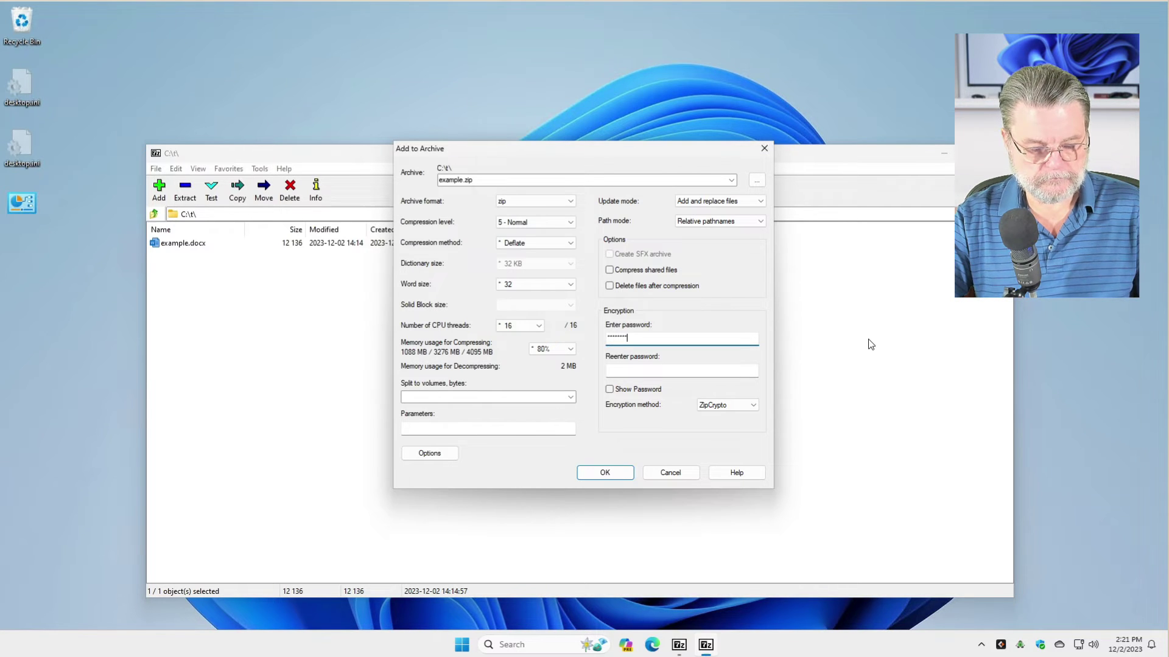
key(Tab)
text(12345678)
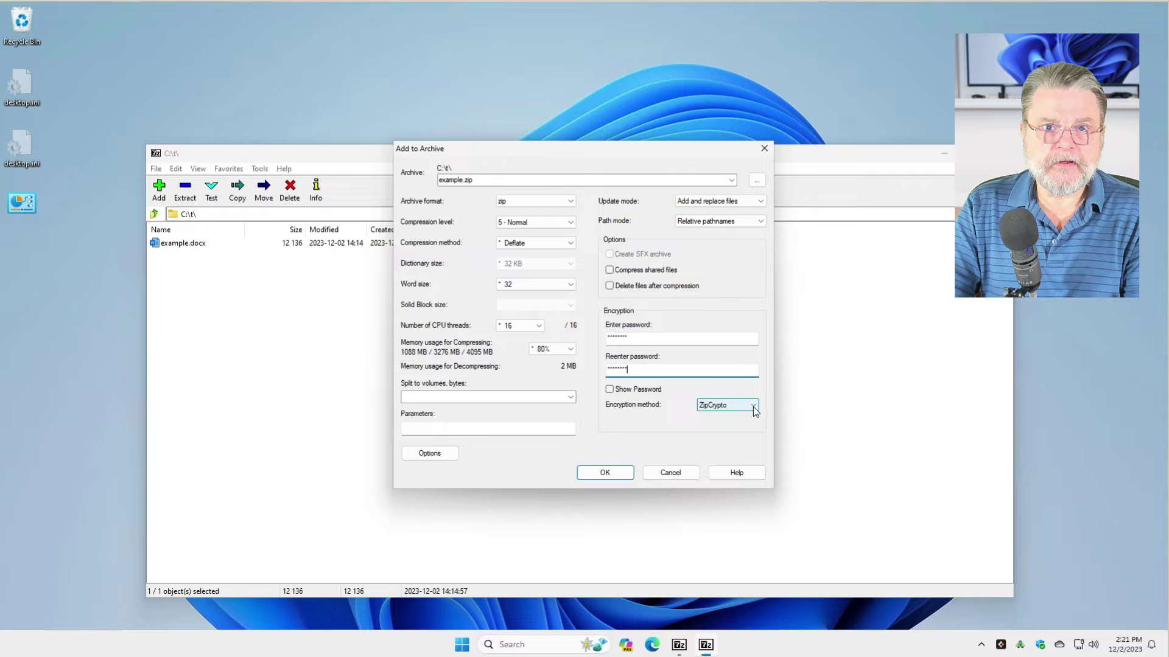
click(755, 407)
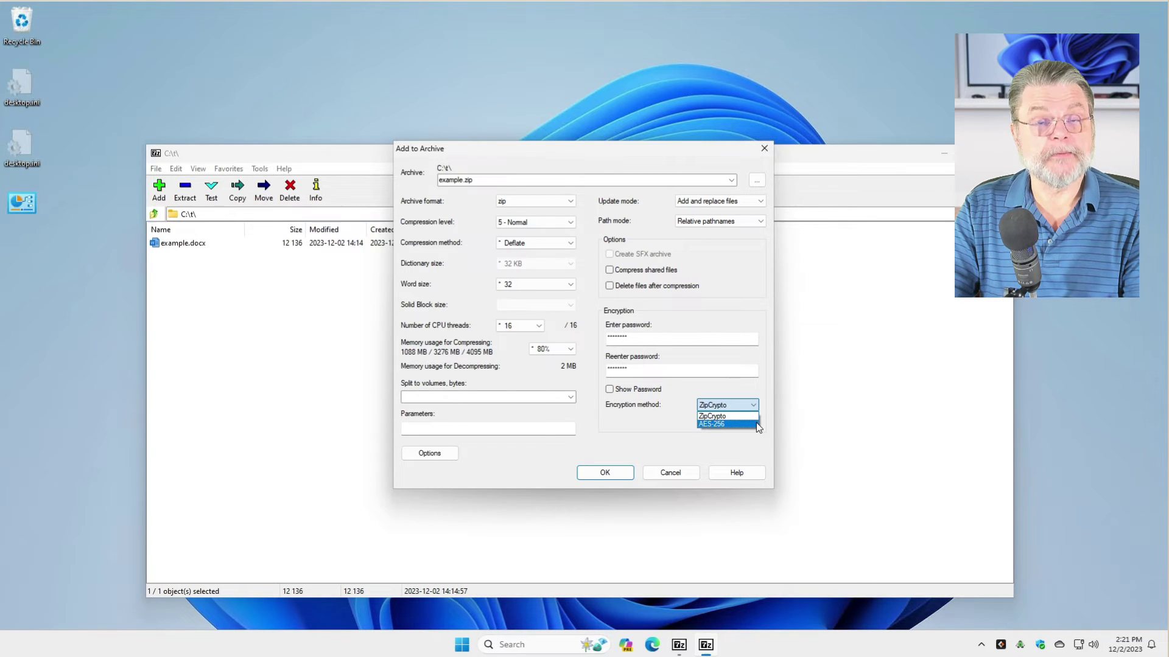
click(755, 405)
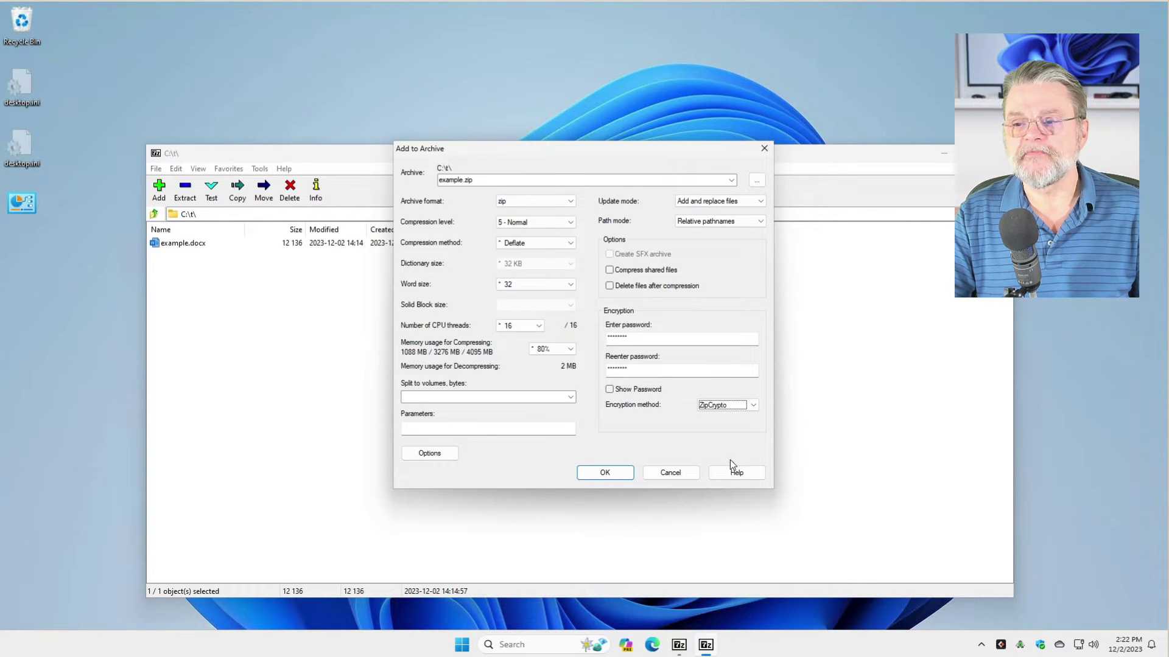
- Create example.zip, close 7-Zip, and open the archive from folder t in File Explorer
click(610, 473)
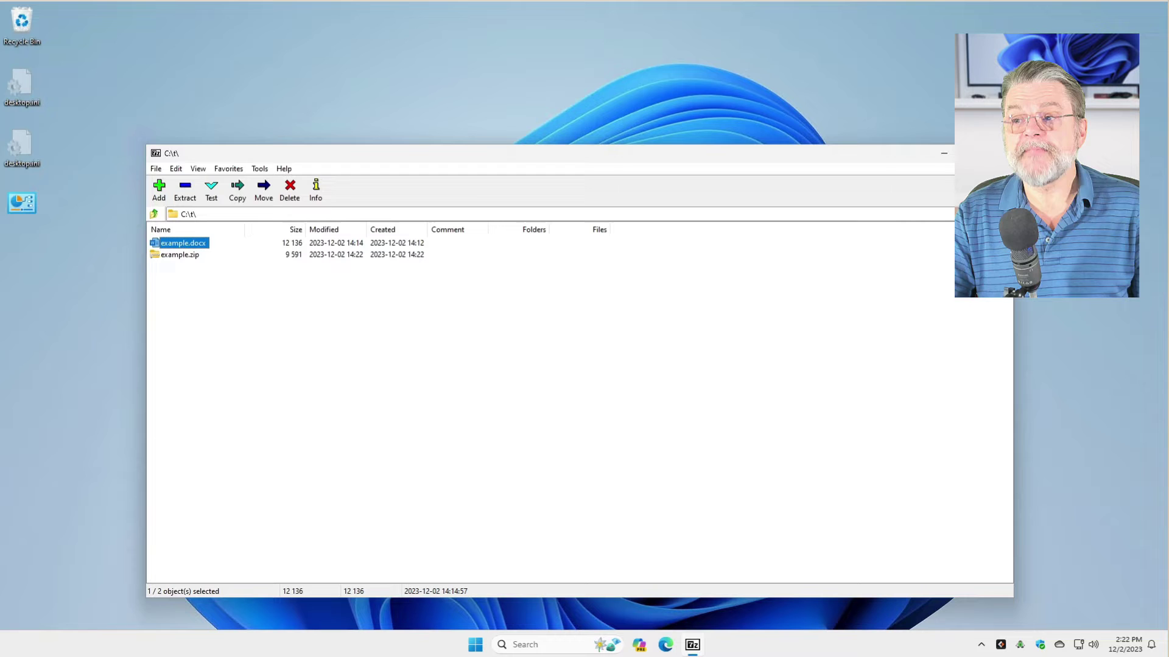
click(999, 152)
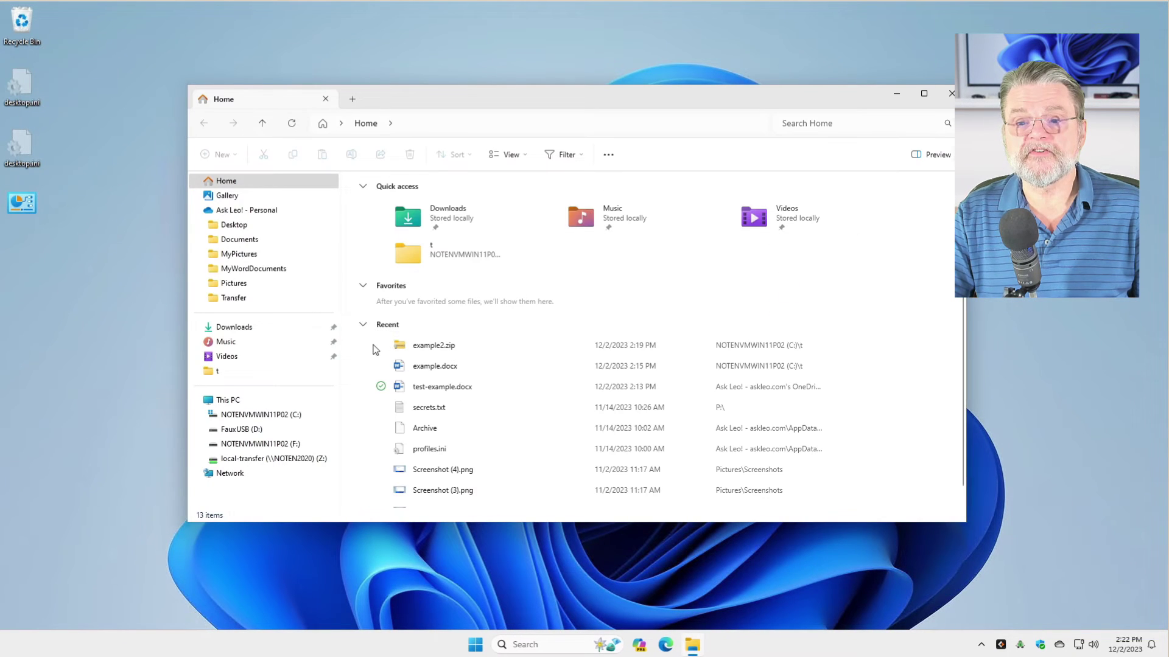
click(237, 379)
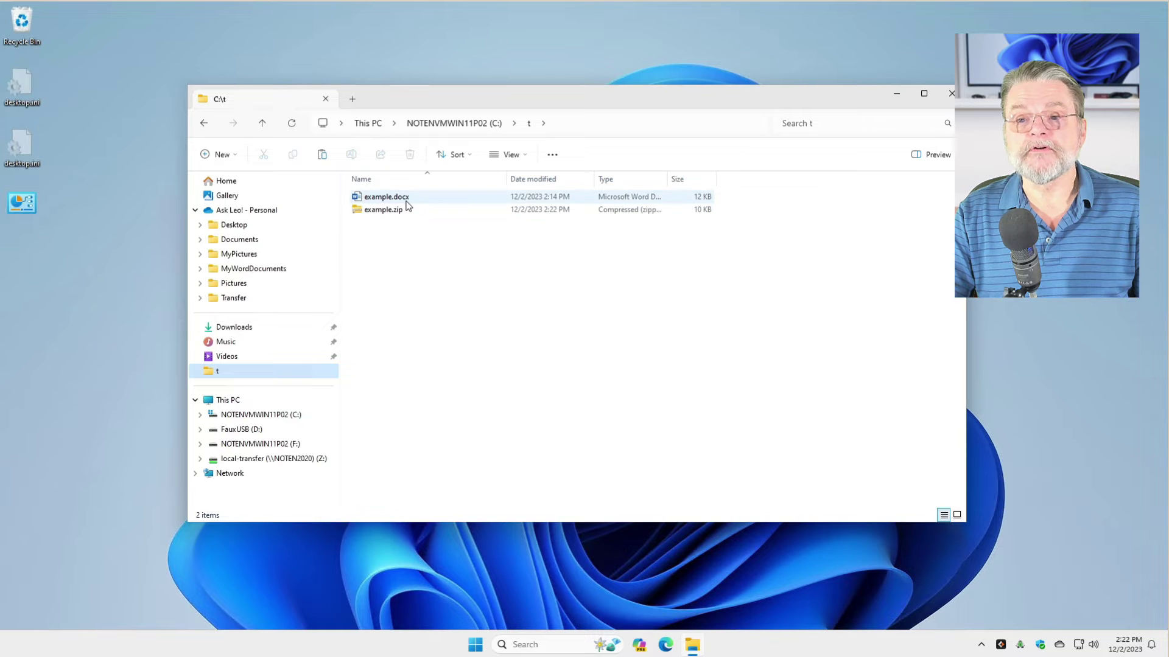
mouse_move(406, 205)
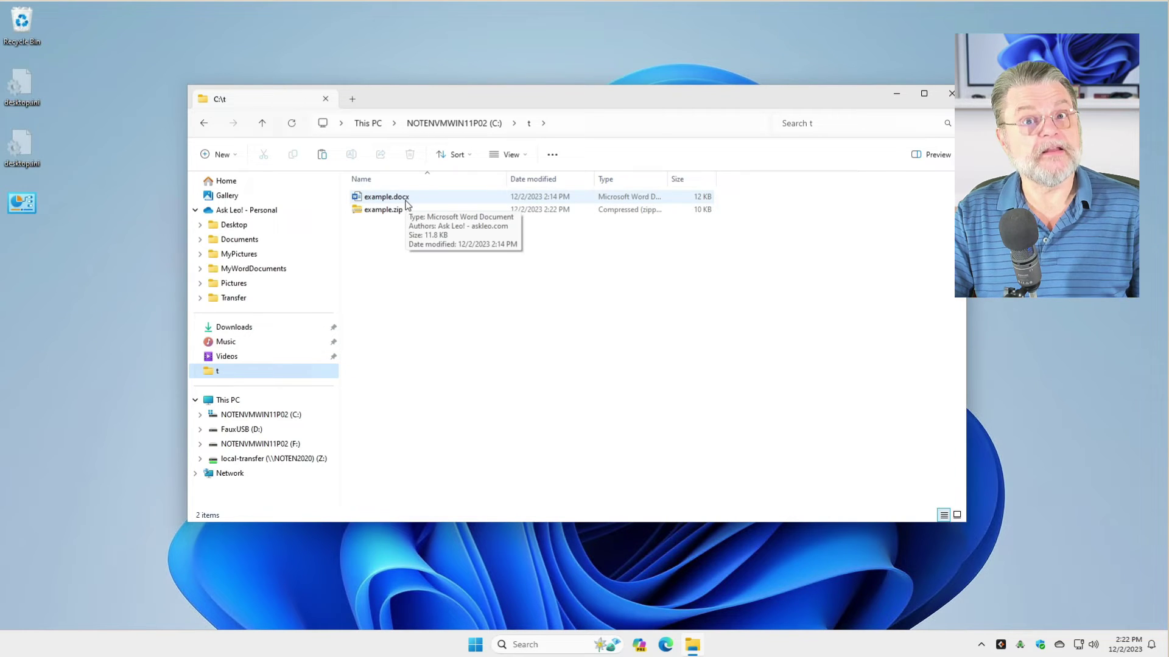
mouse_move(374, 219)
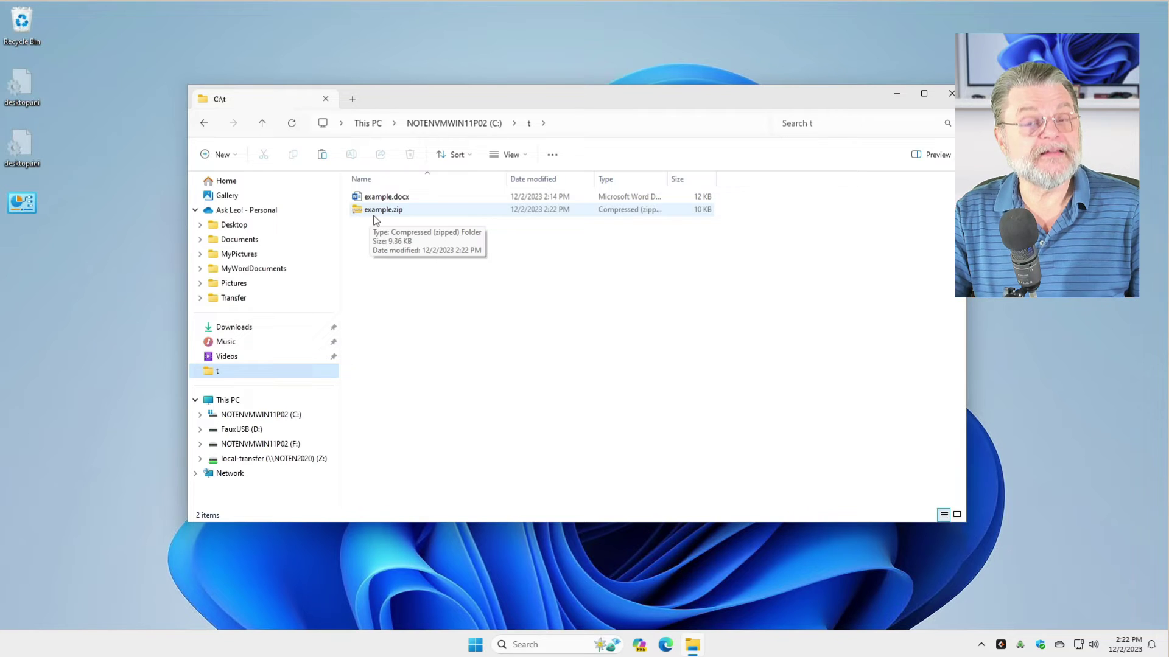
double_click(375, 213)
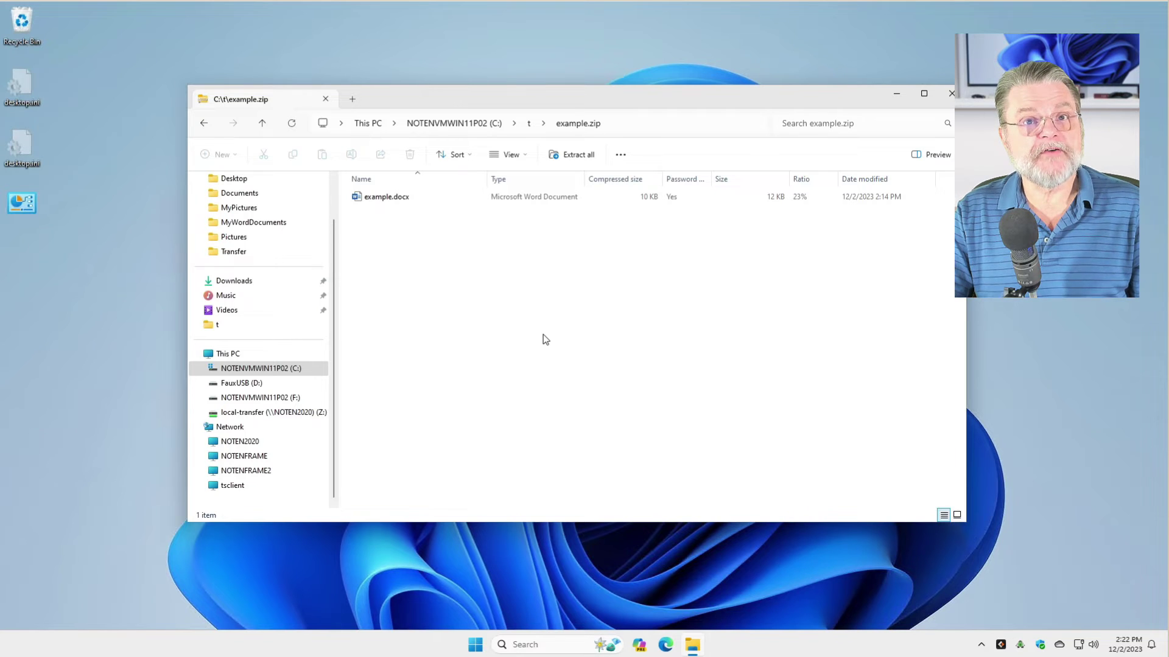
- Open example.docx from inside example.zip, entering the archive password, so it opens read-only in Word
click(381, 196)
double_click(382, 198)
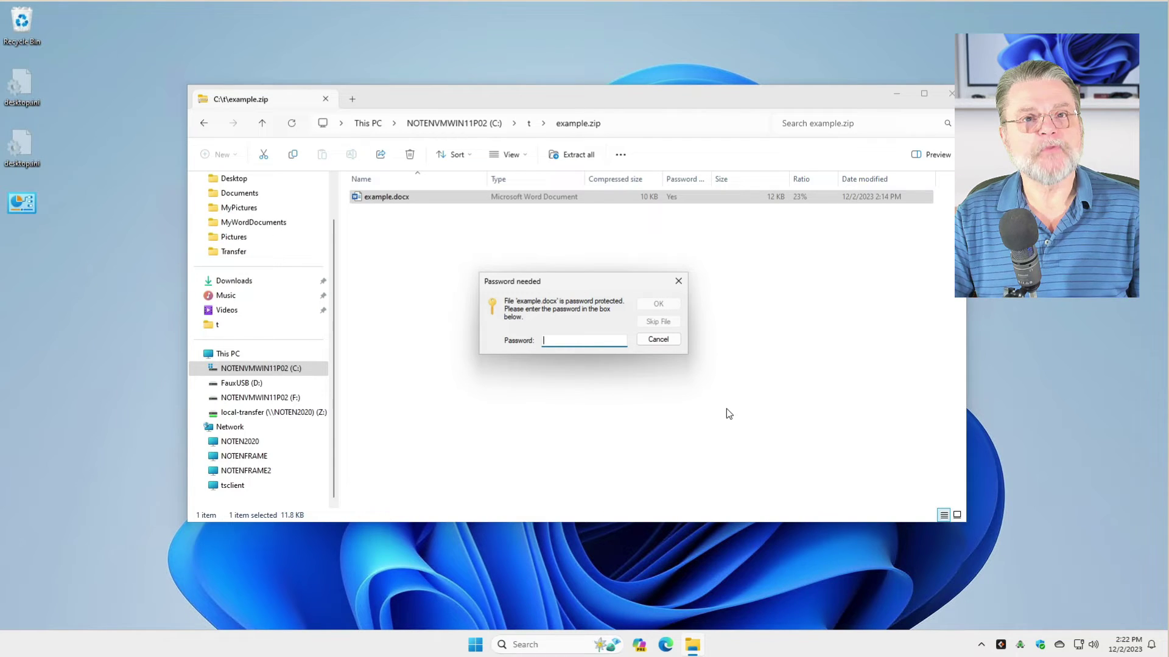
text(example)
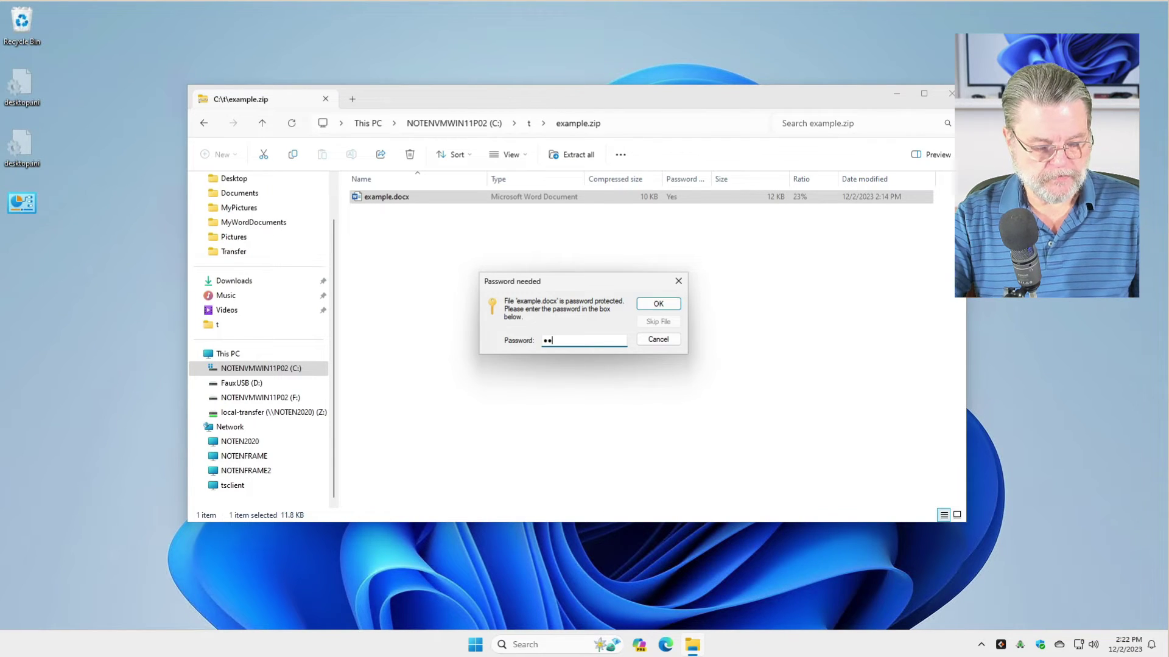
text(1)
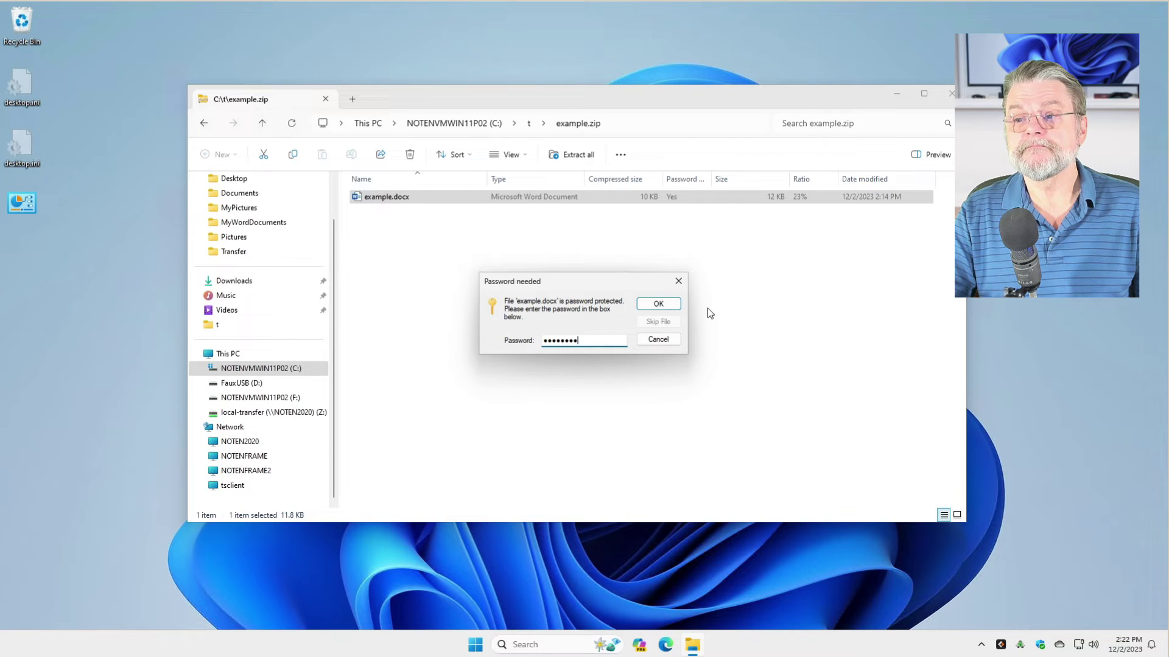
click(659, 304)
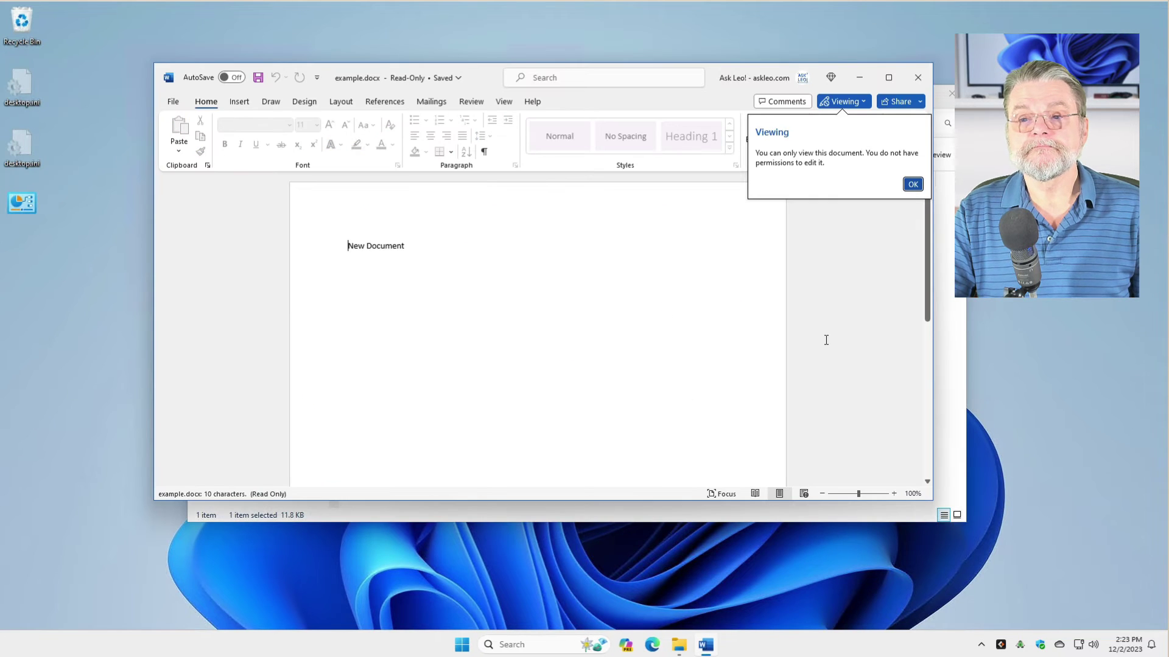